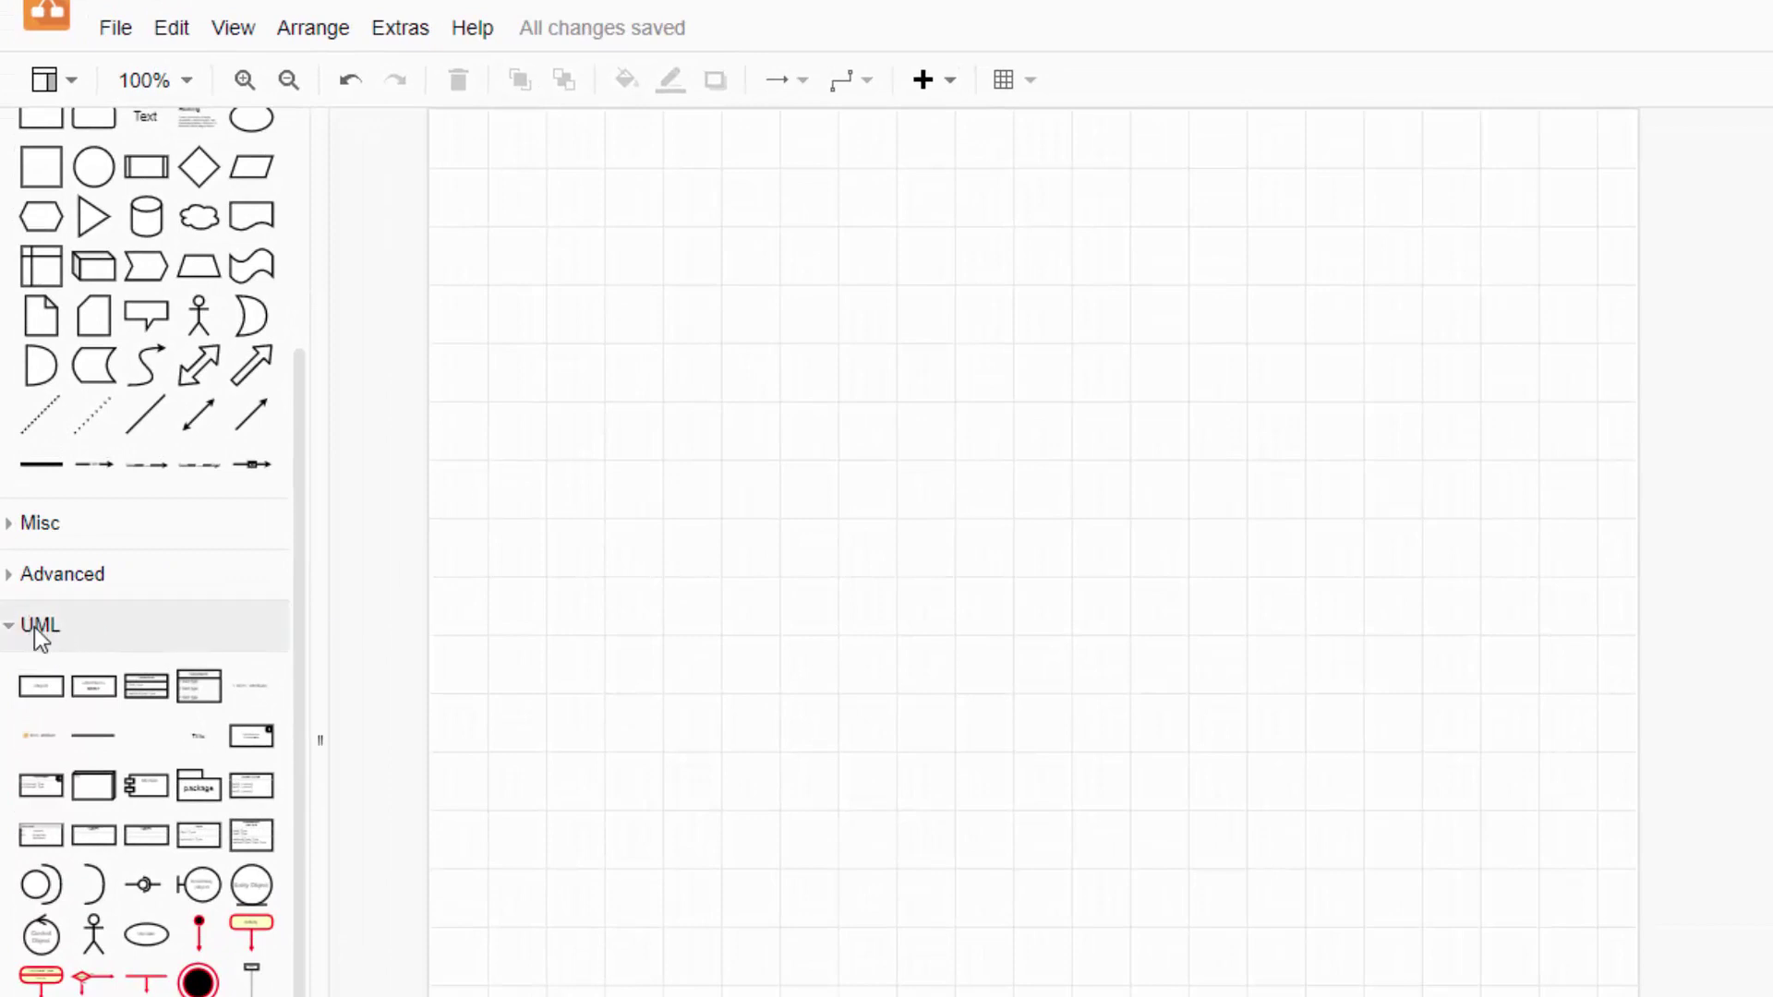
Insert a UML class box near the page centre and name it Animal
left_click(147, 685)
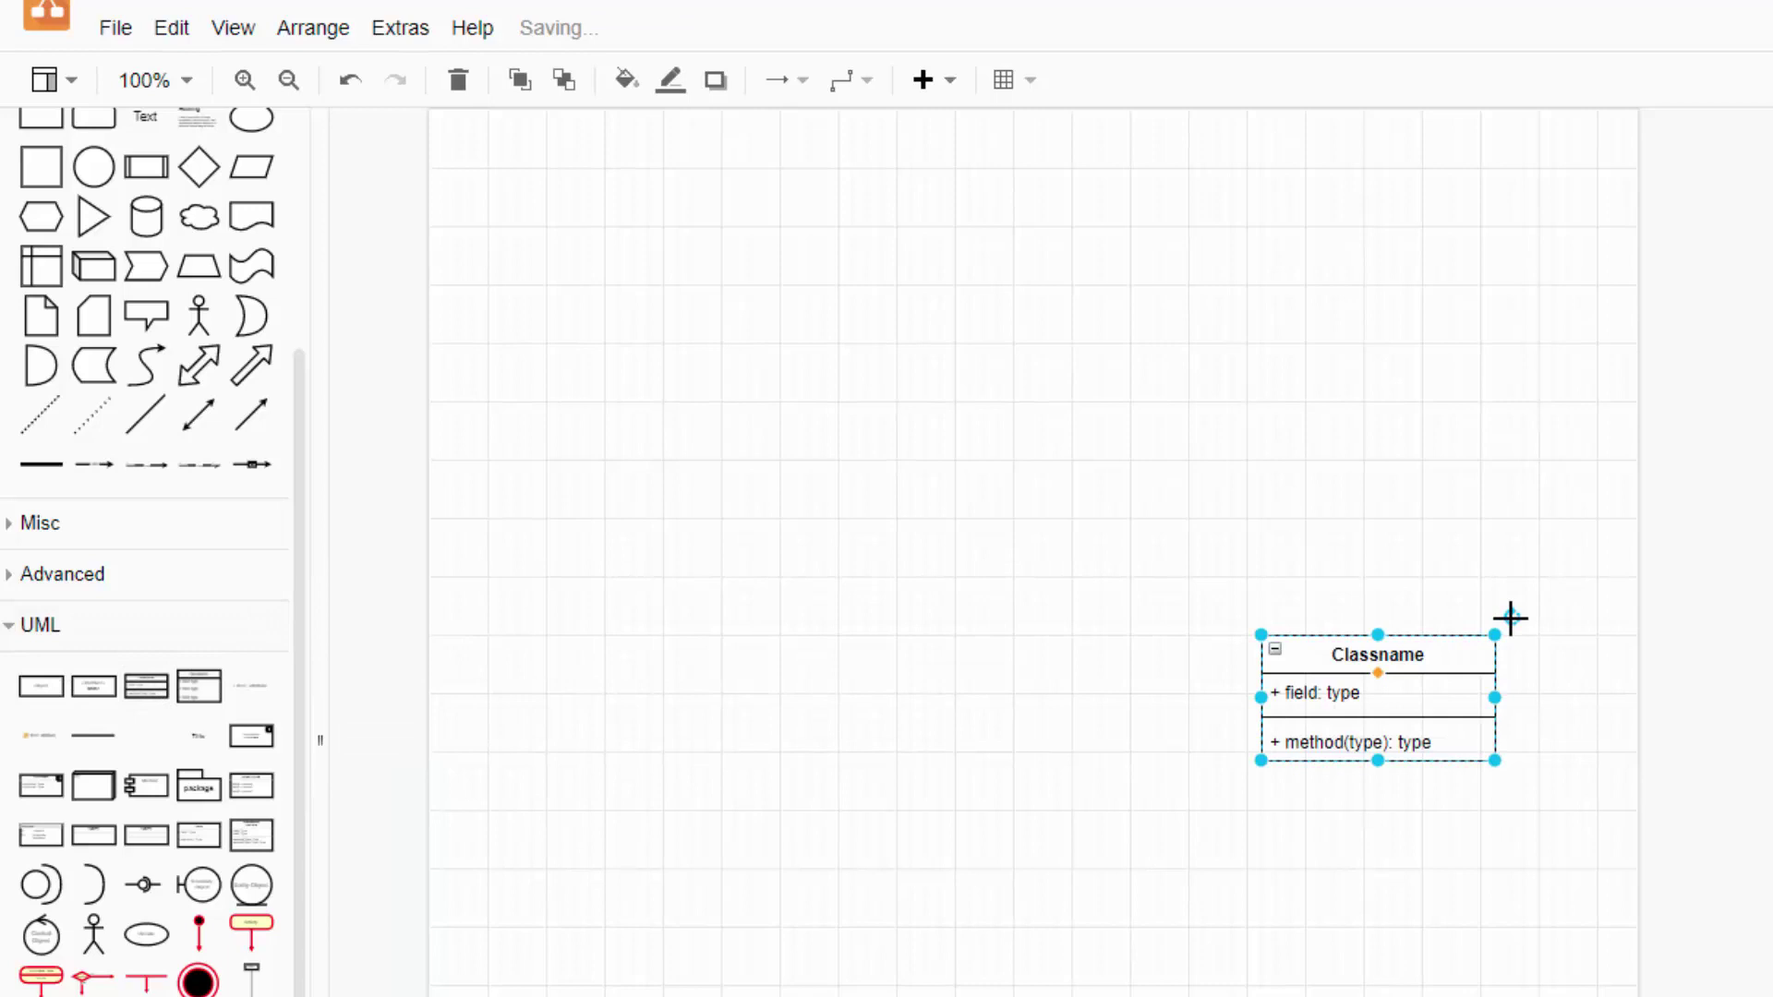
left_click_drag(1418, 655, 1088, 356)
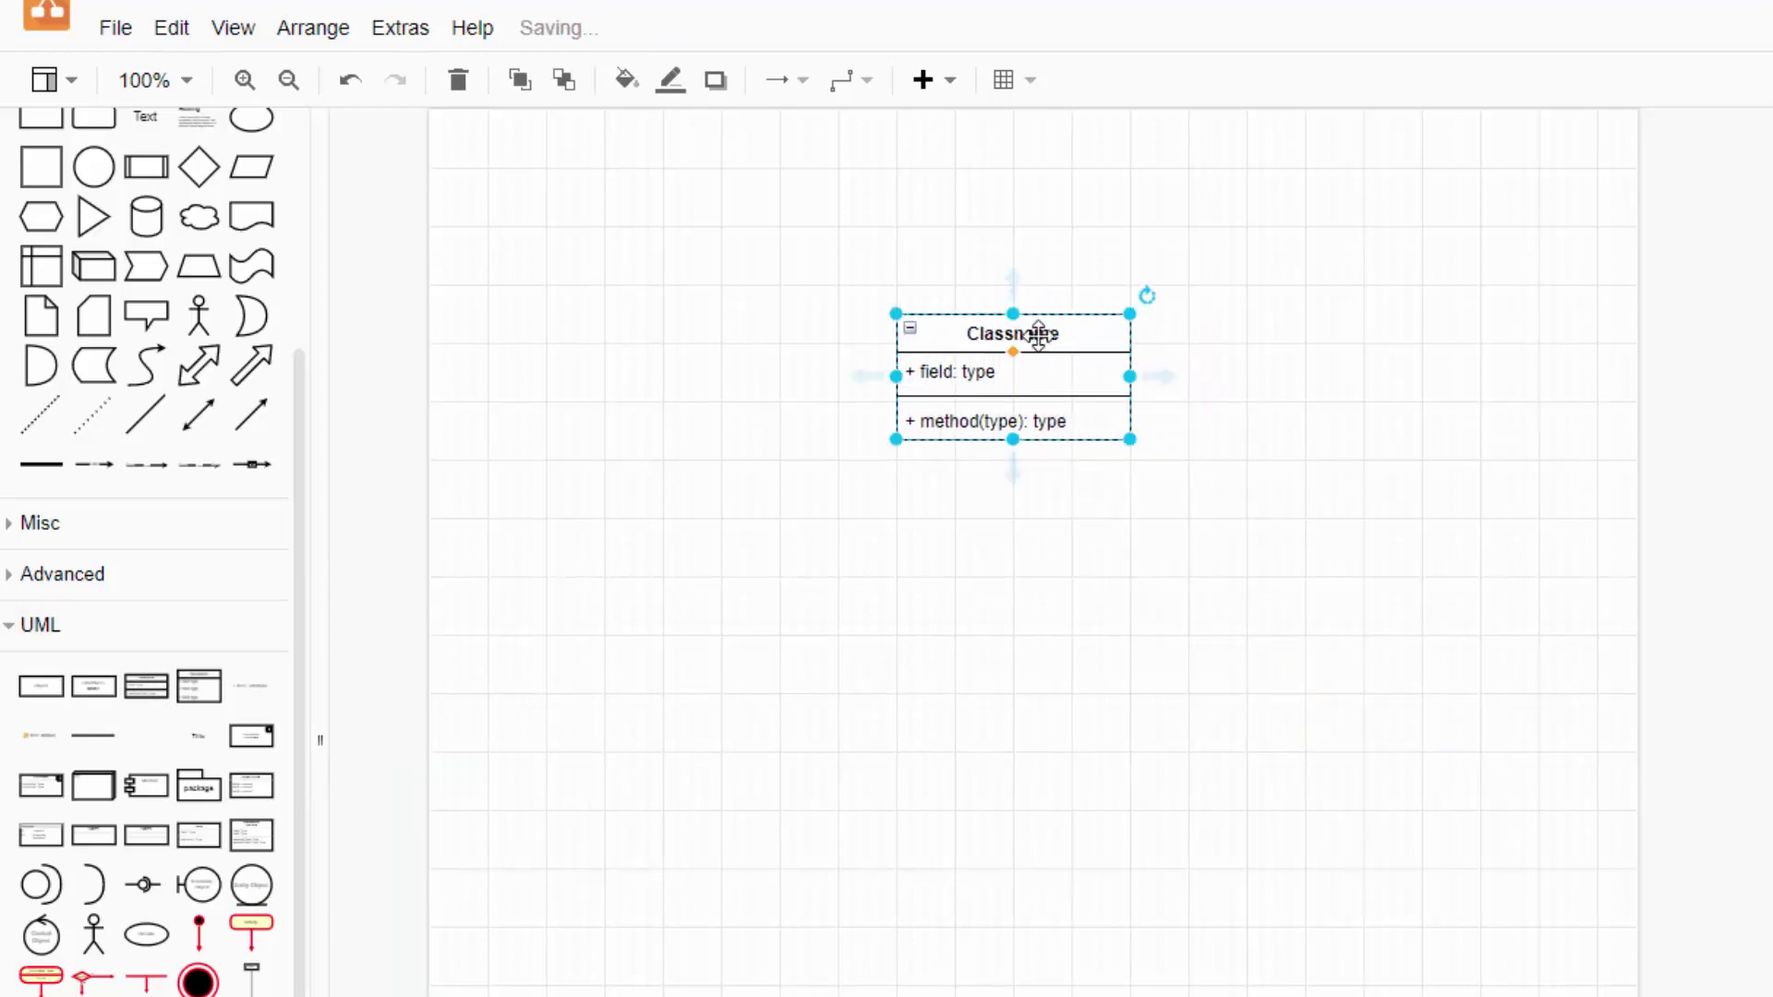
double_click(1088, 336)
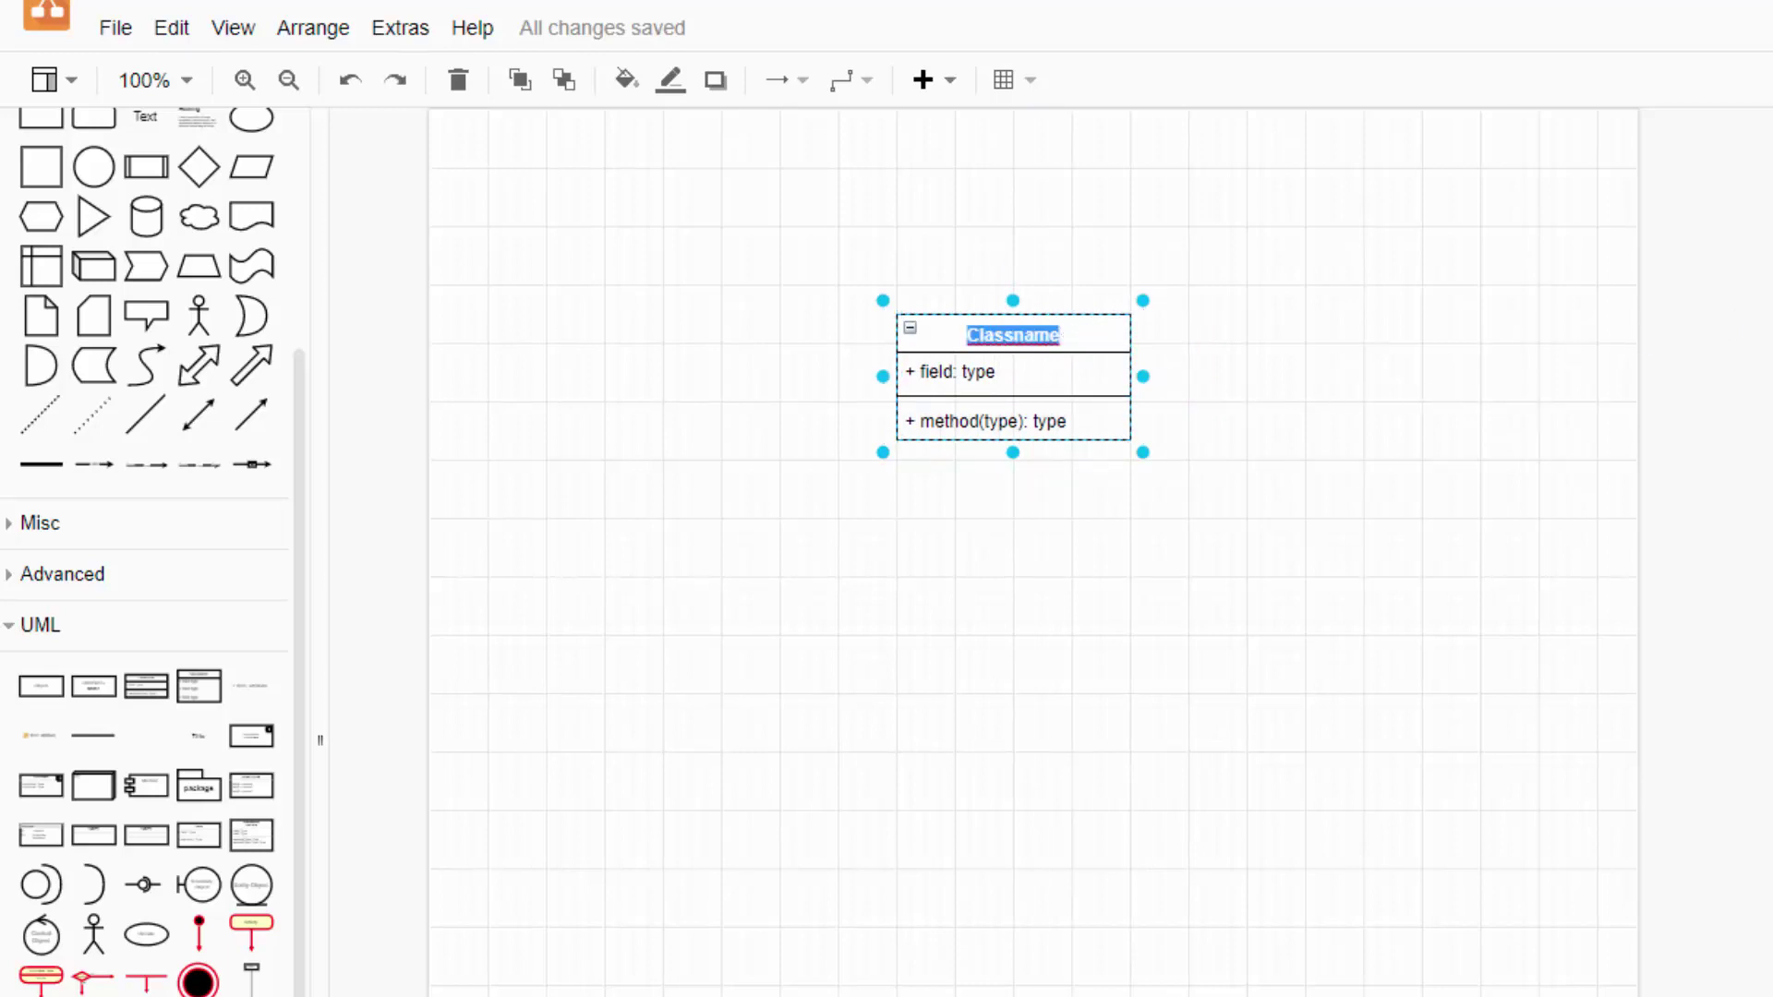
type("Animal")
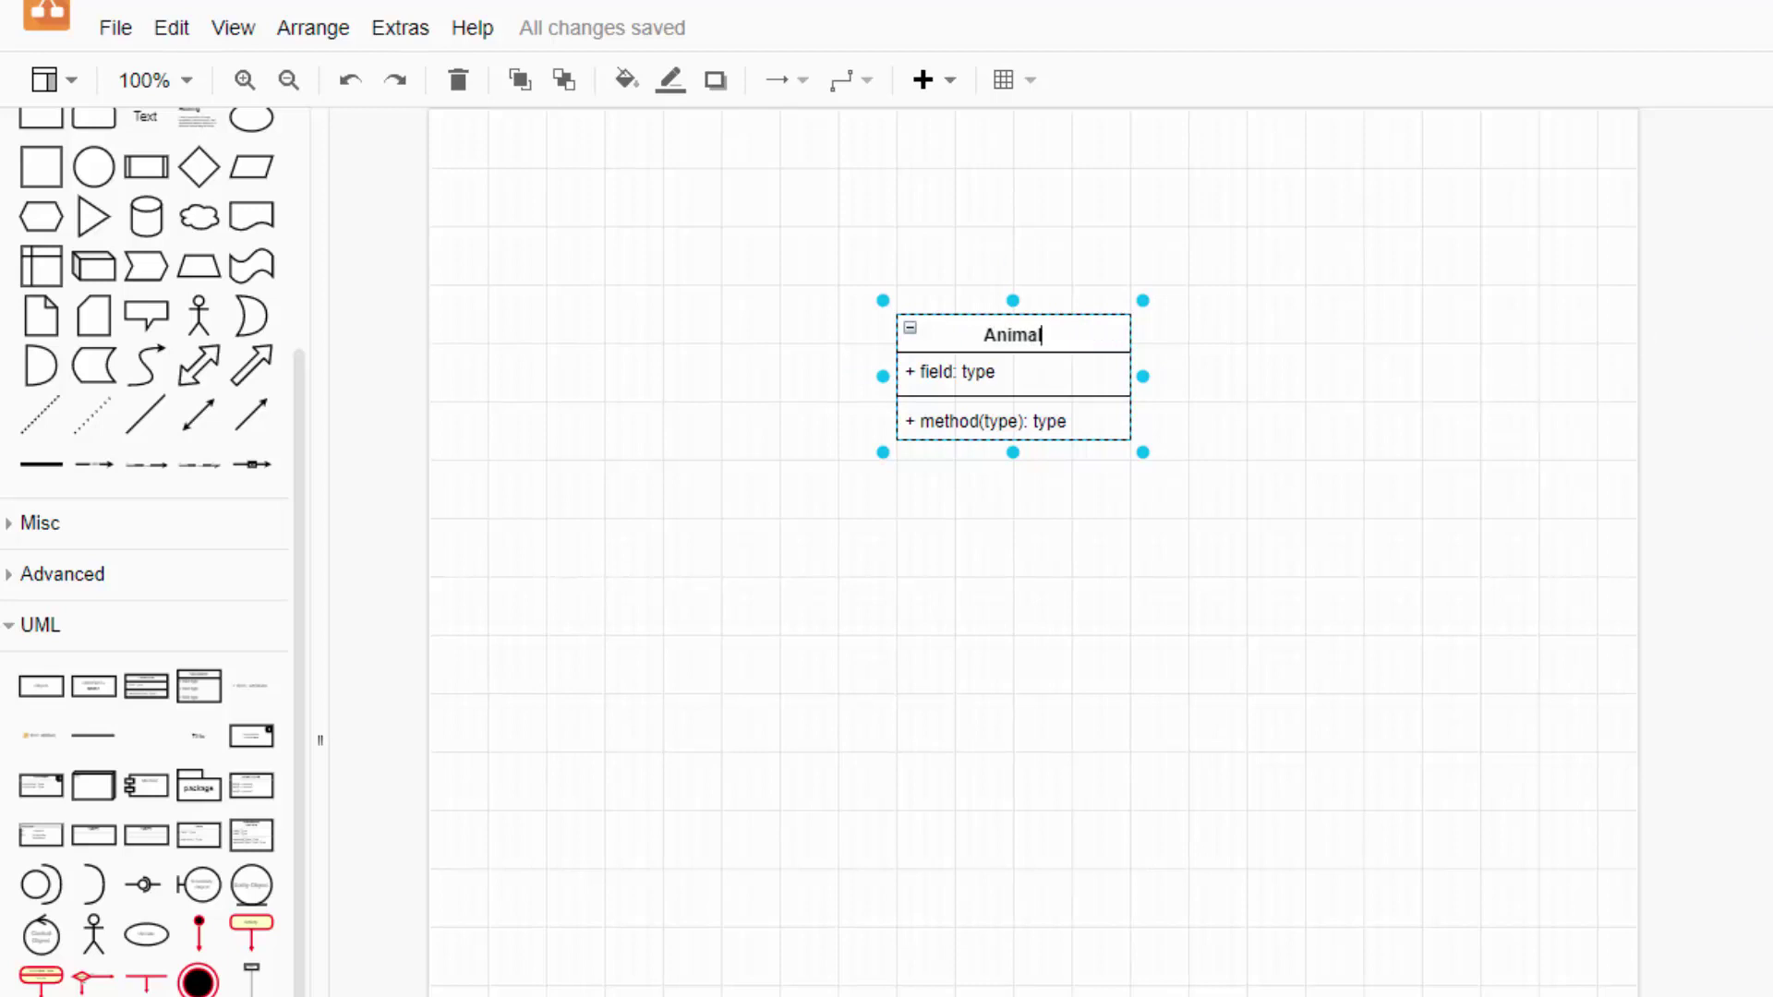
left_click(1077, 372)
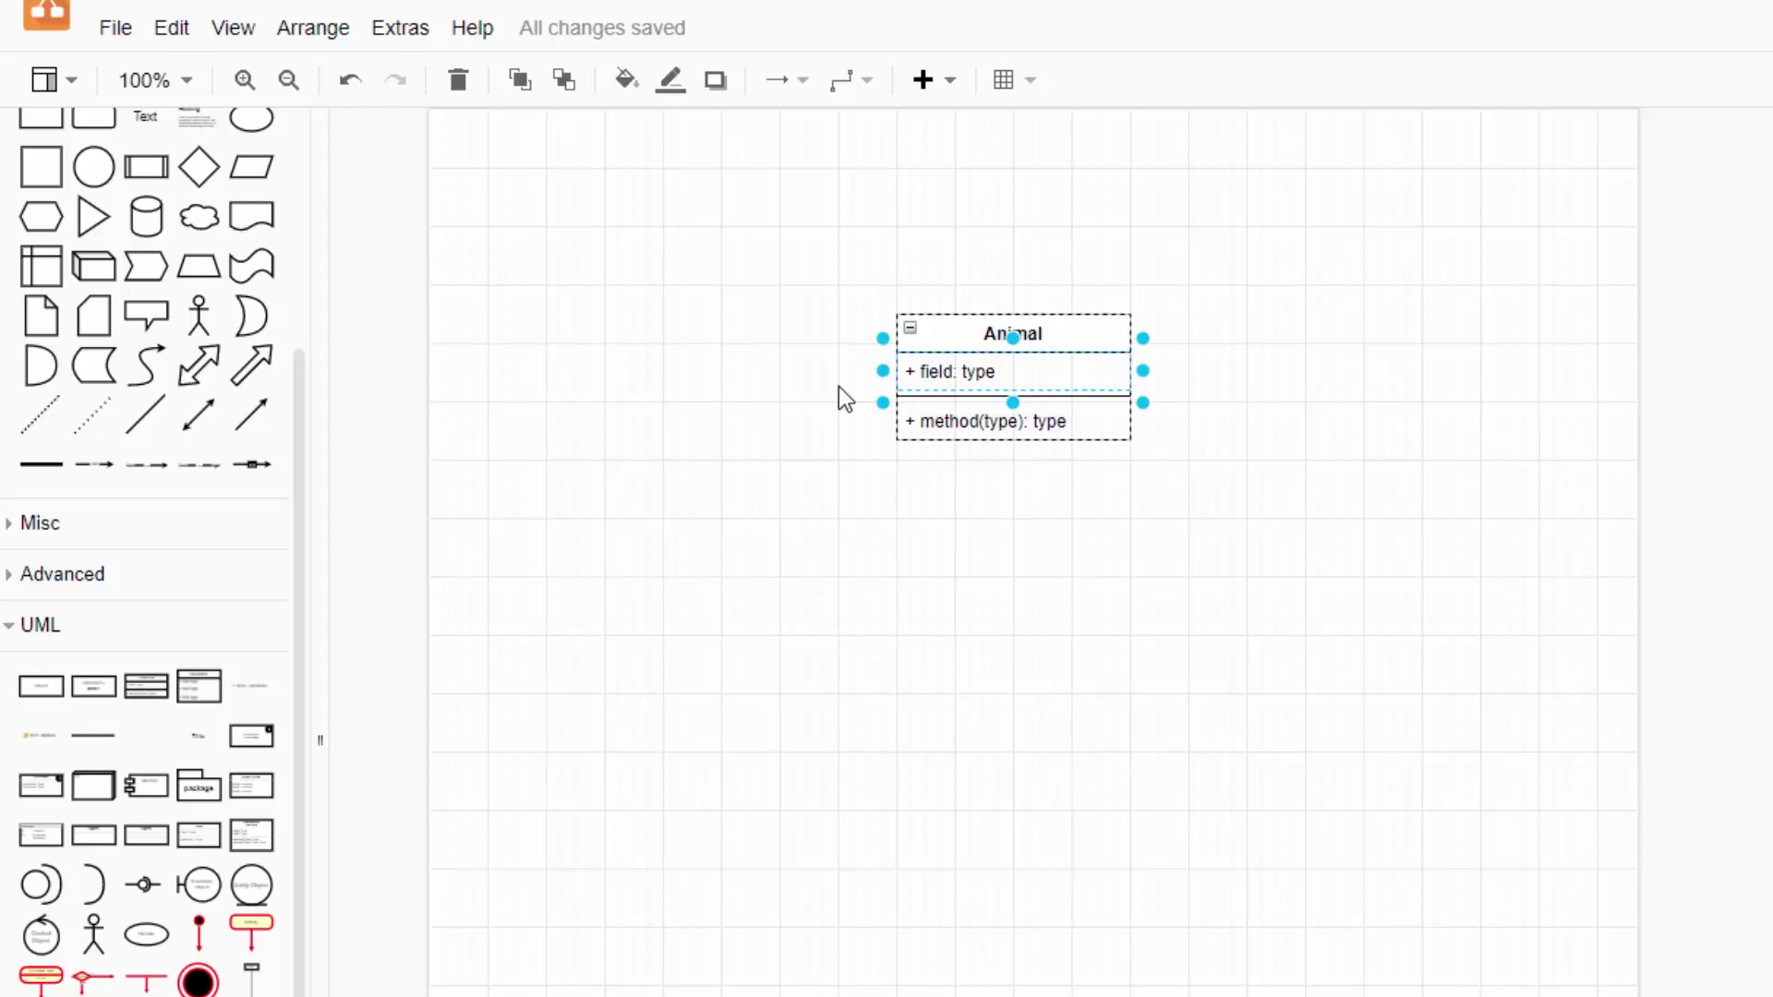
Enlarge Animal's field row and list +animalType: string, +sound: string and +movementType: string
double_click(1034, 379)
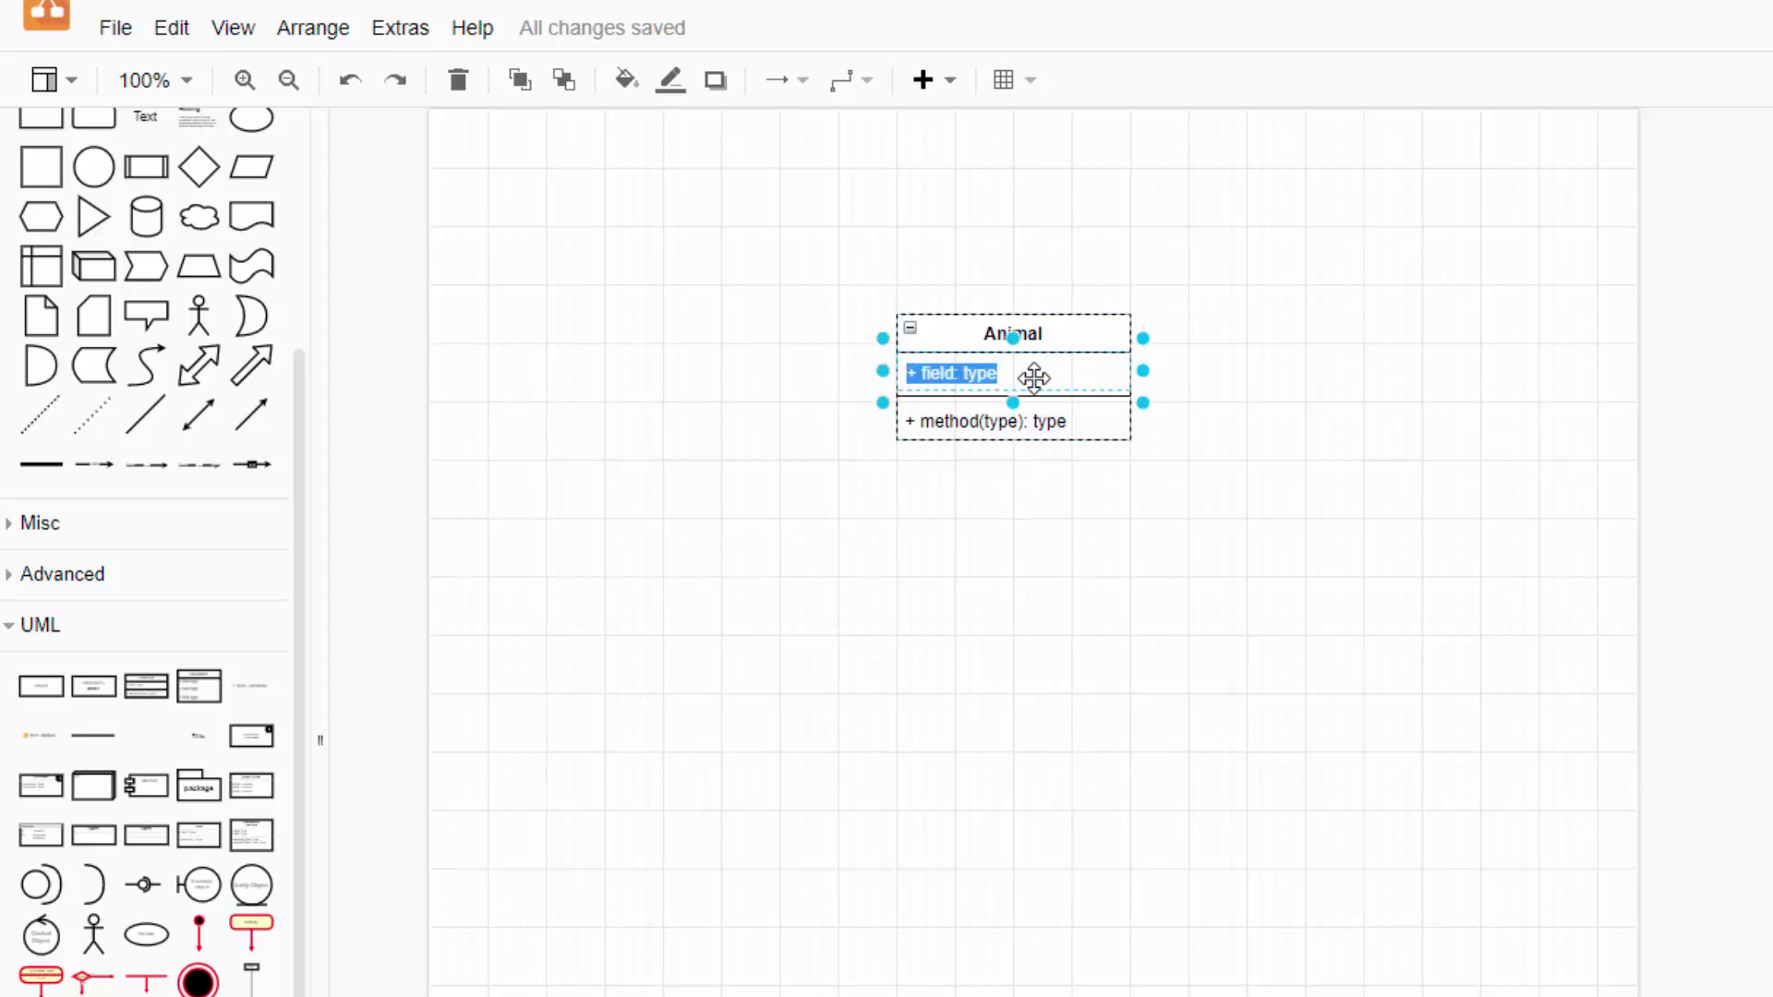
left_click(1013, 396)
left_click(1020, 427)
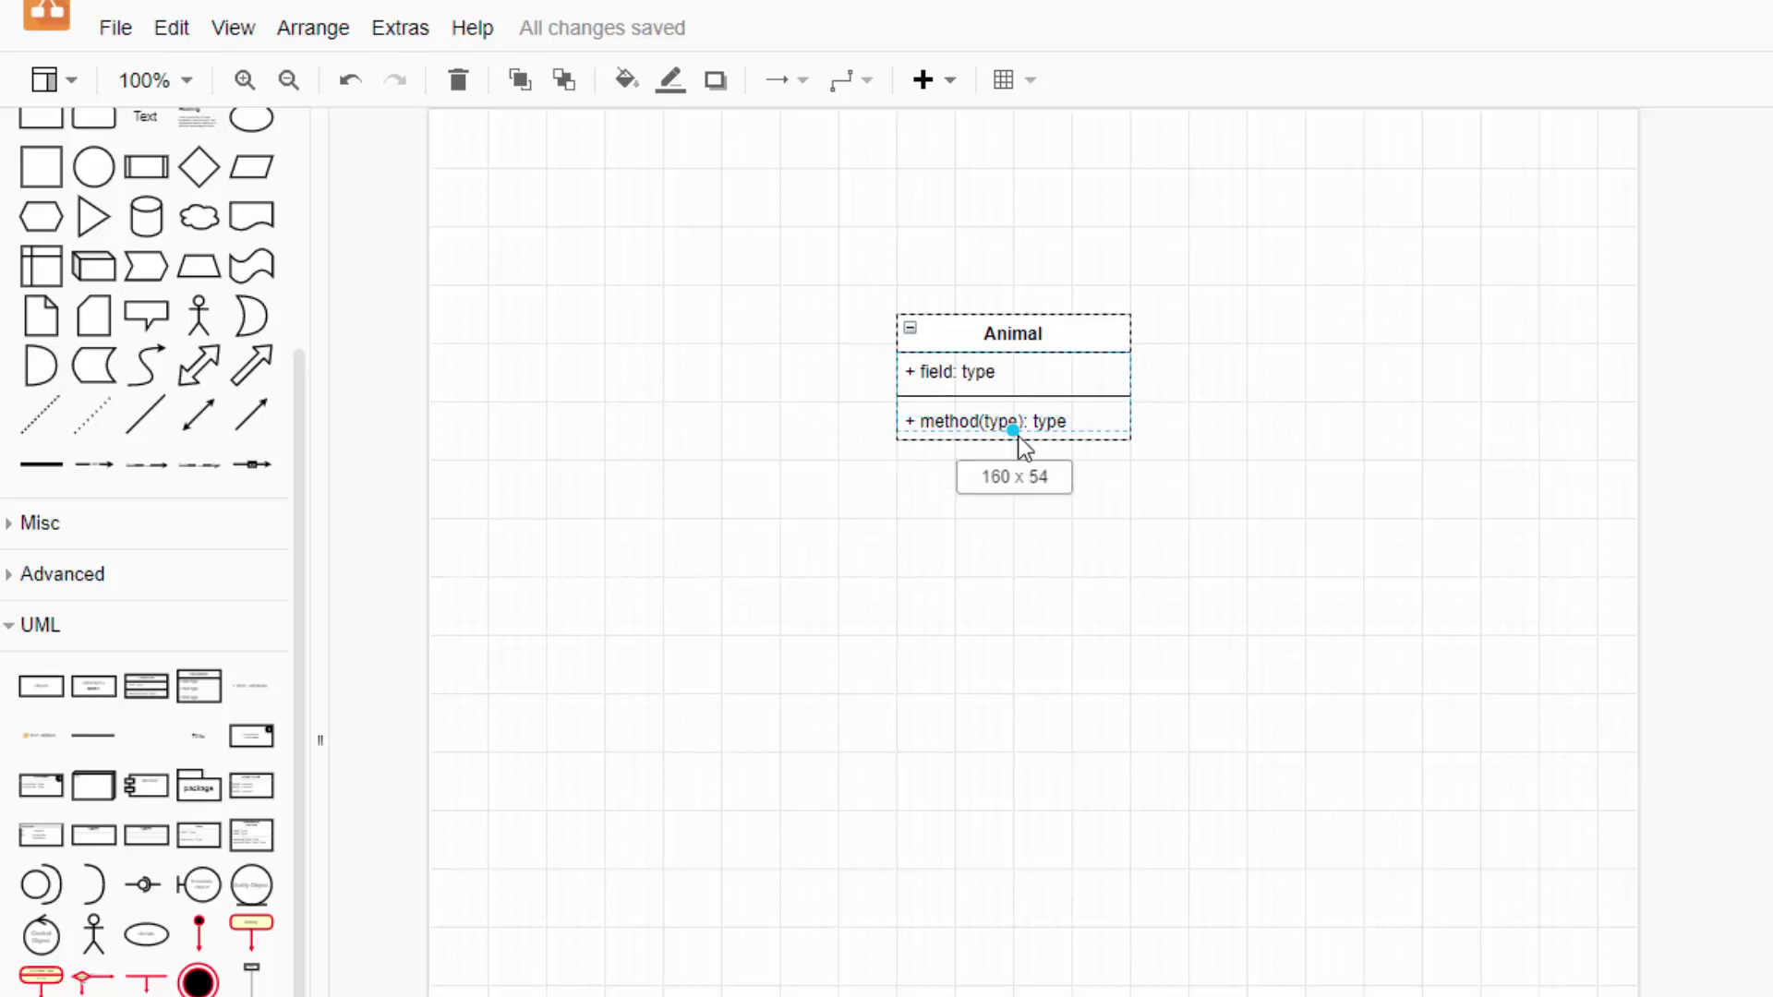
left_click_drag(1020, 438, 1019, 437)
type("+")
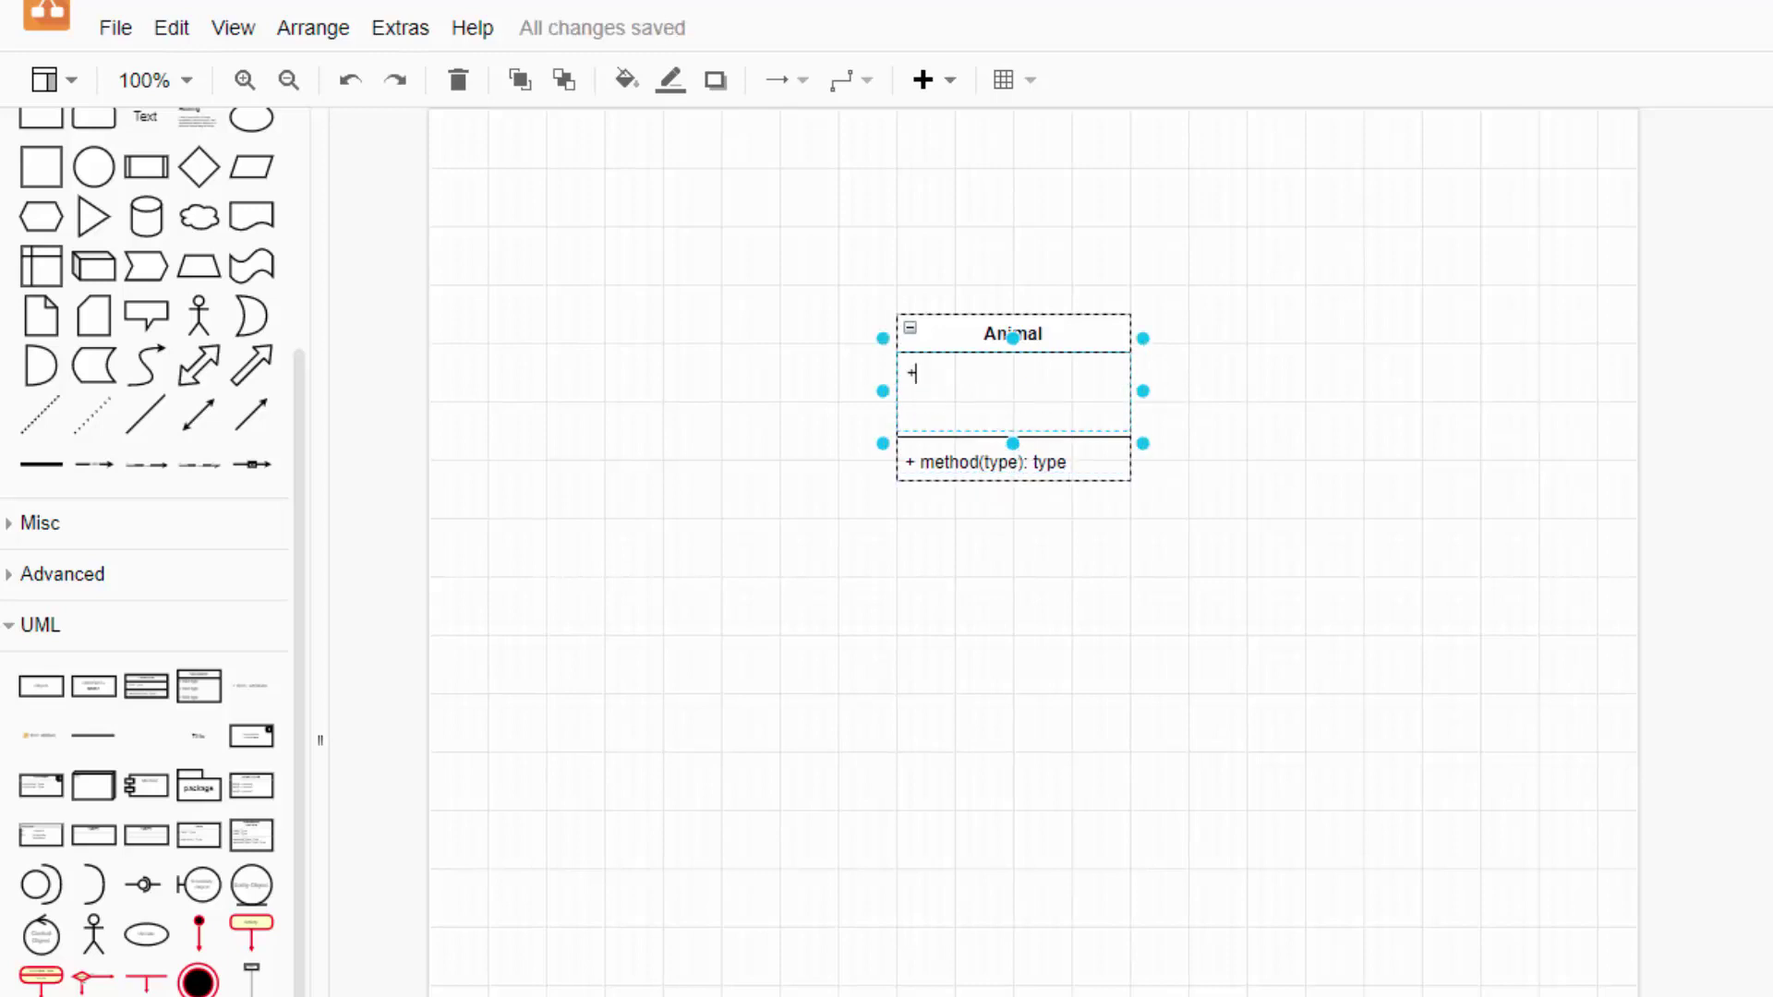
type("ar")
type("imalType")
type(":")
type(" string")
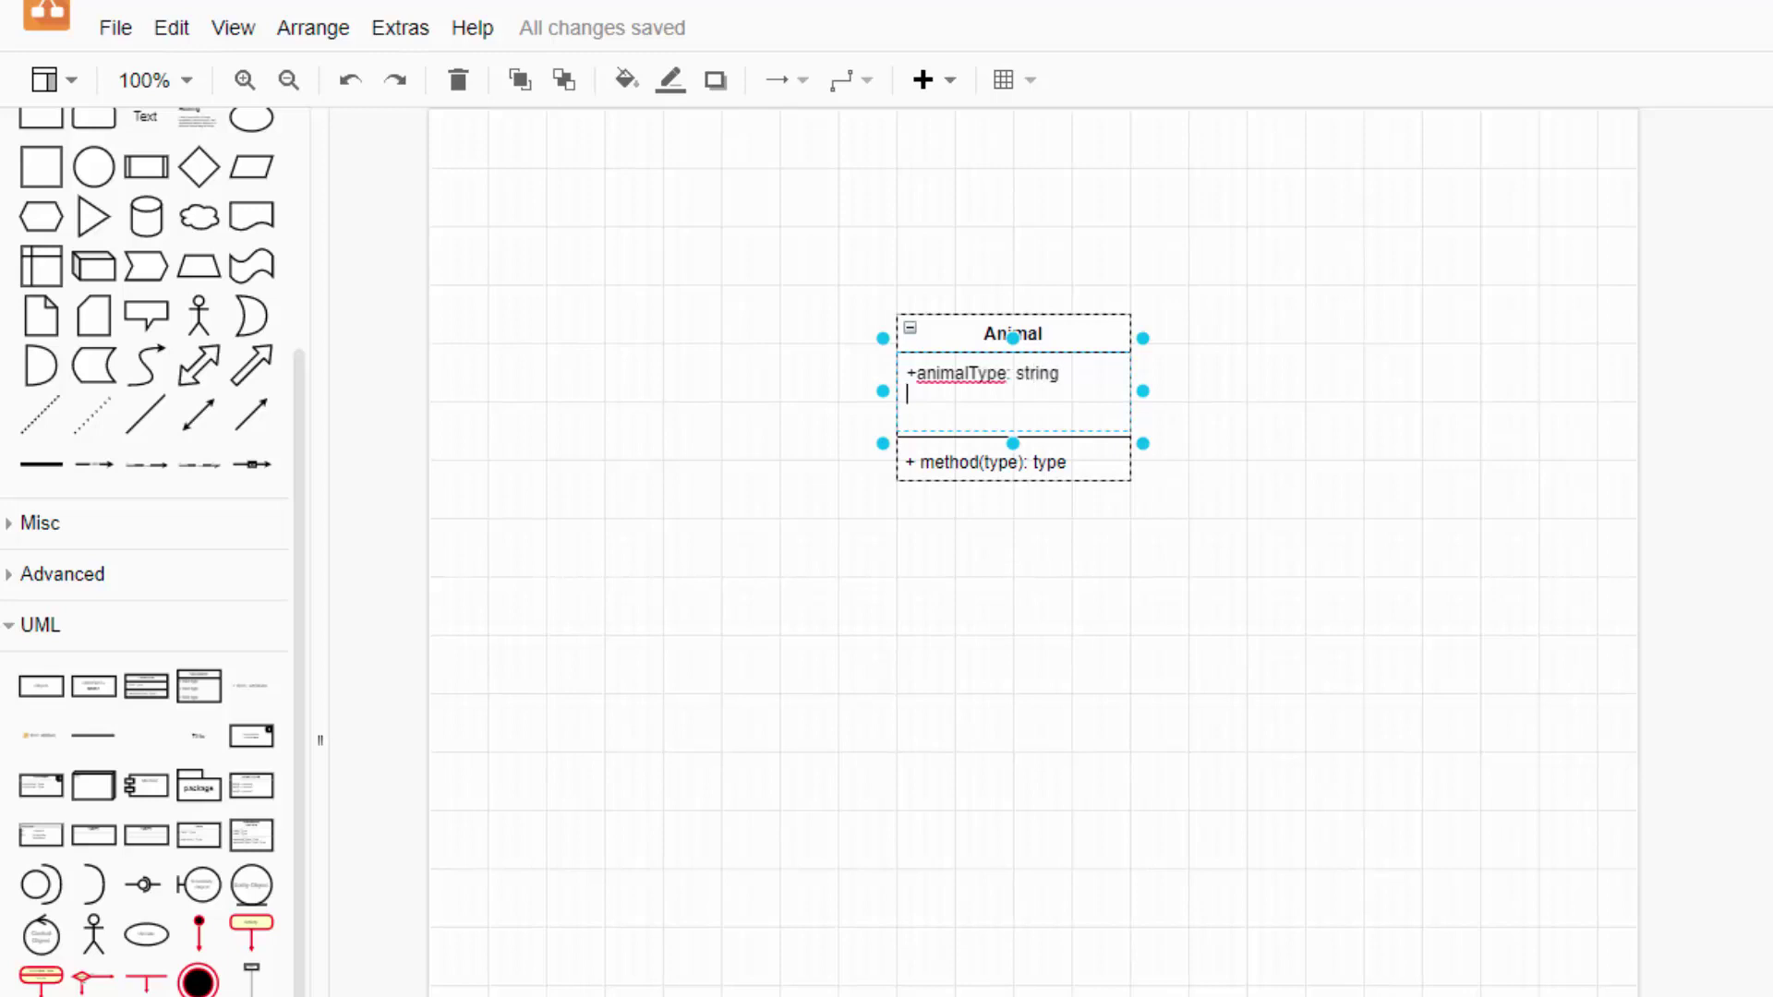
key("Return")
type("+")
type("sound: ")
type("string ")
type("+")
type("movemen")
type("tT")
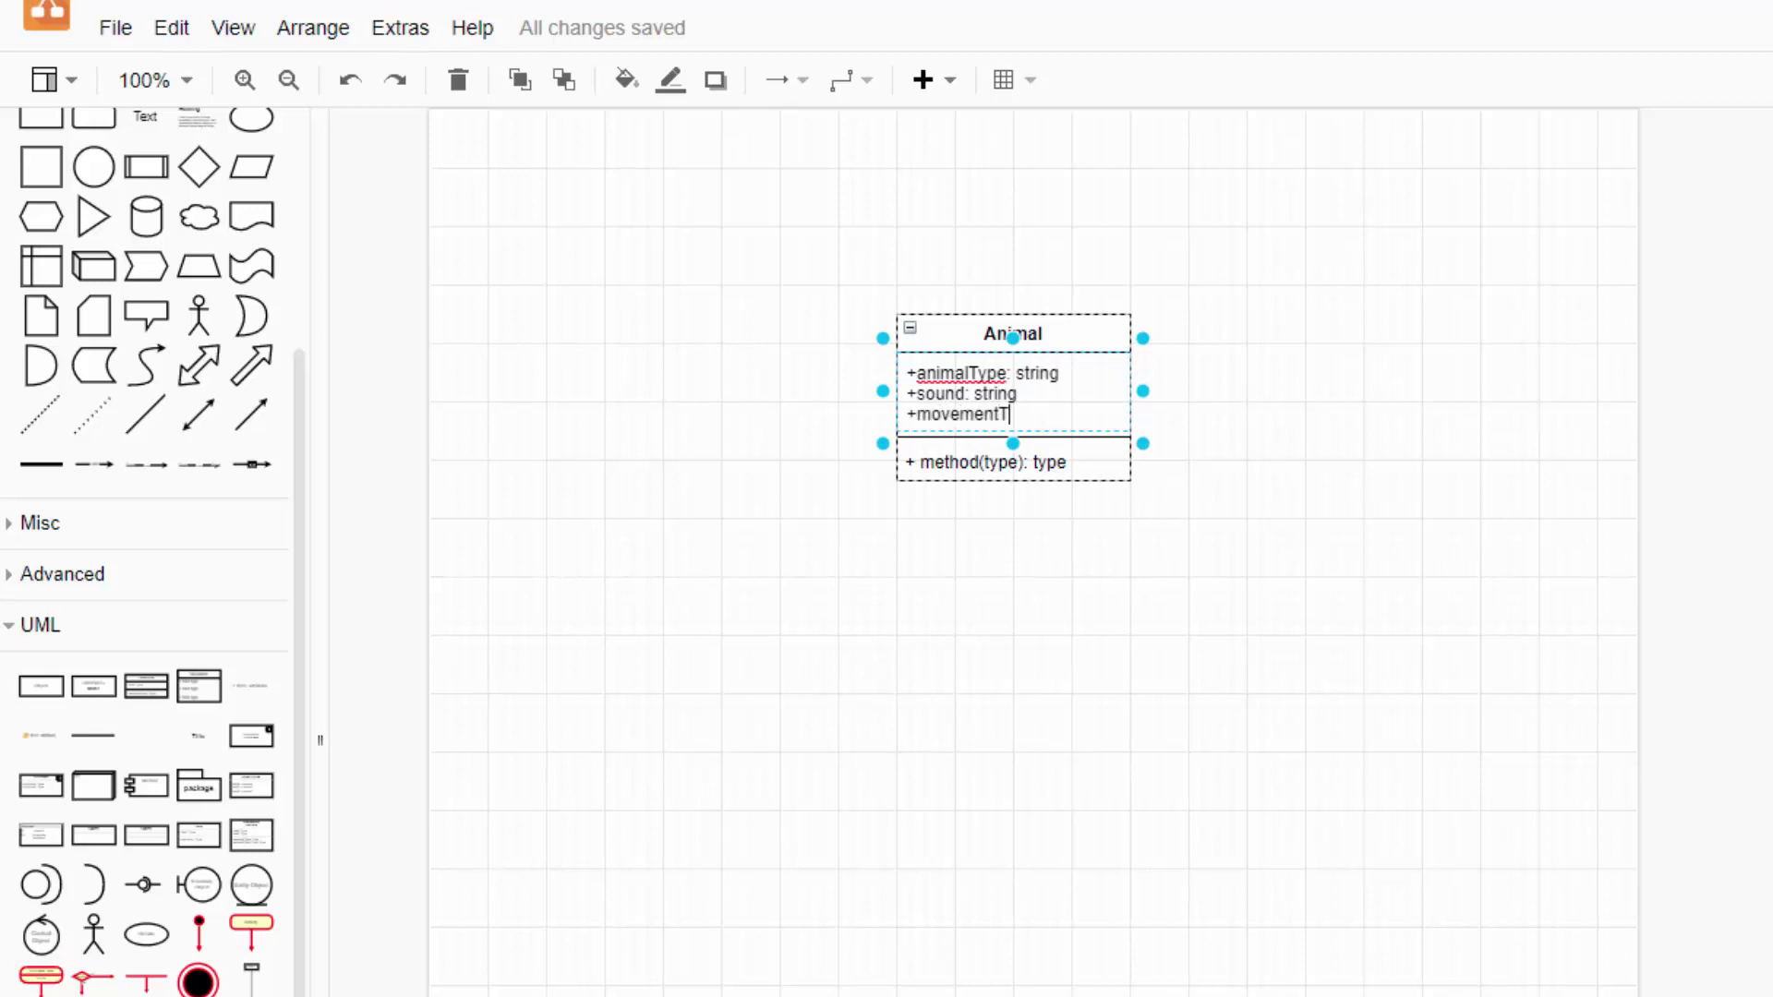
type("ype: string")
Enlarge Animal's methods row and enter +Move():void and +MakeSound(): void
left_click(1013, 471)
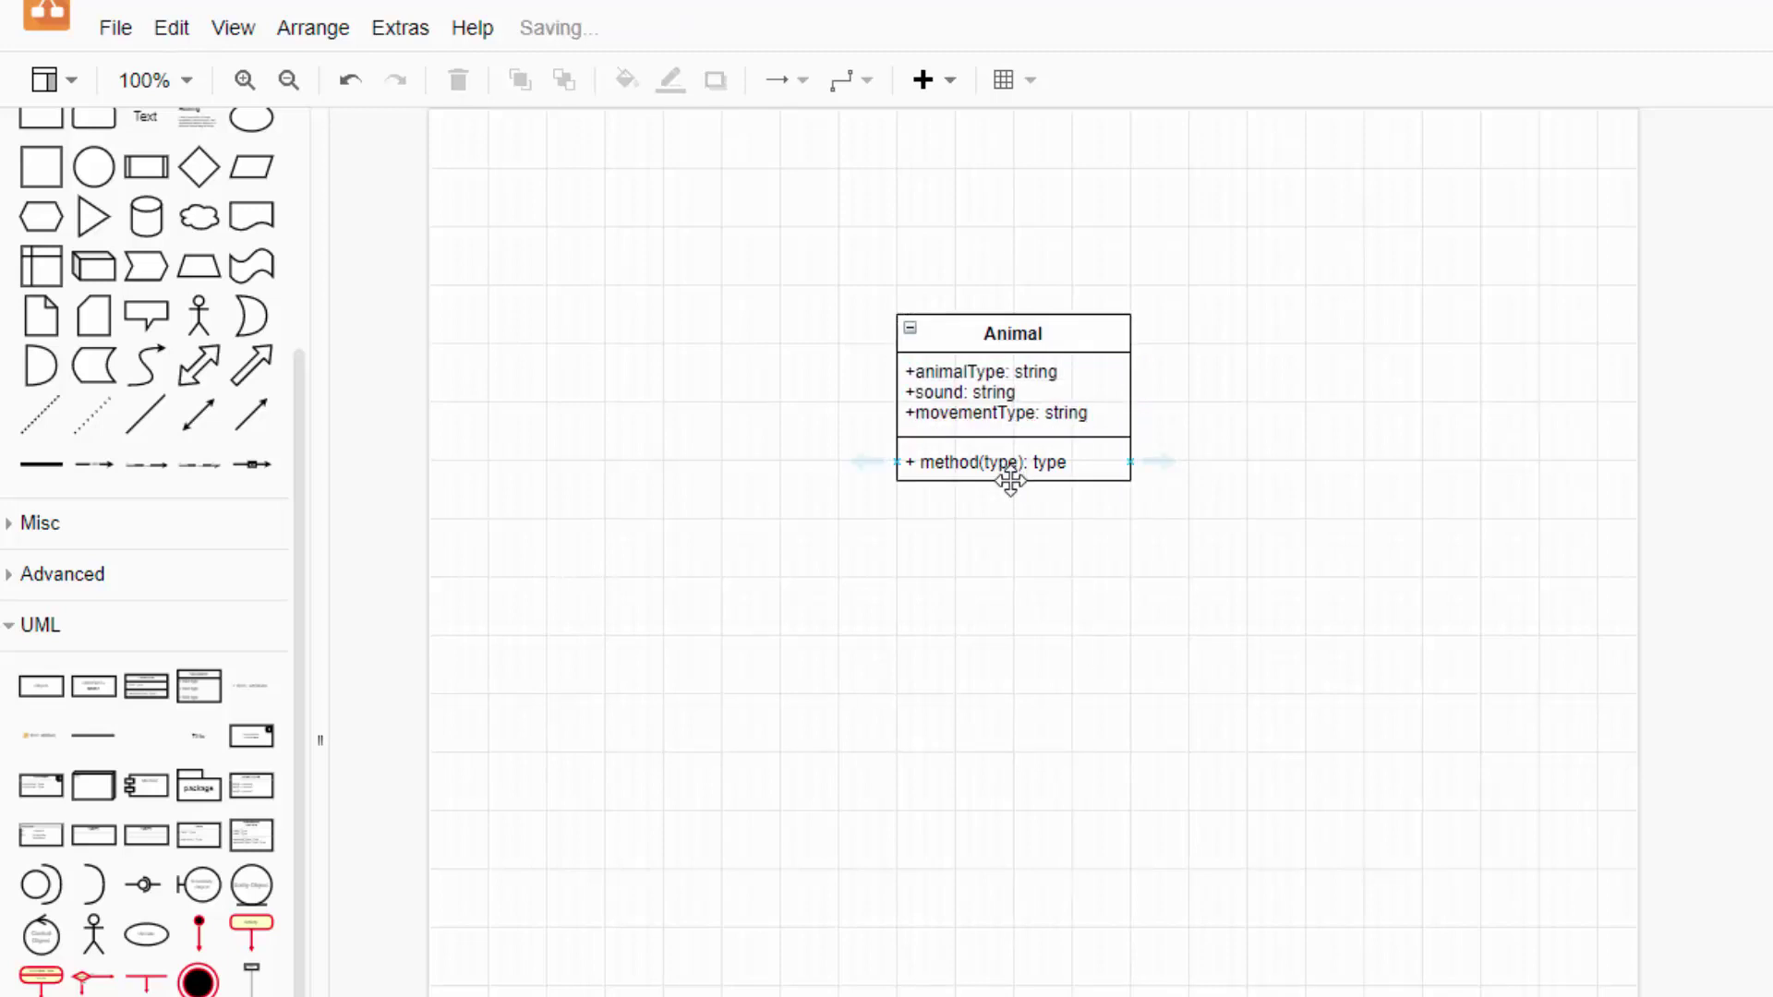
left_click(1013, 462)
left_click_drag(1013, 493, 1013, 561)
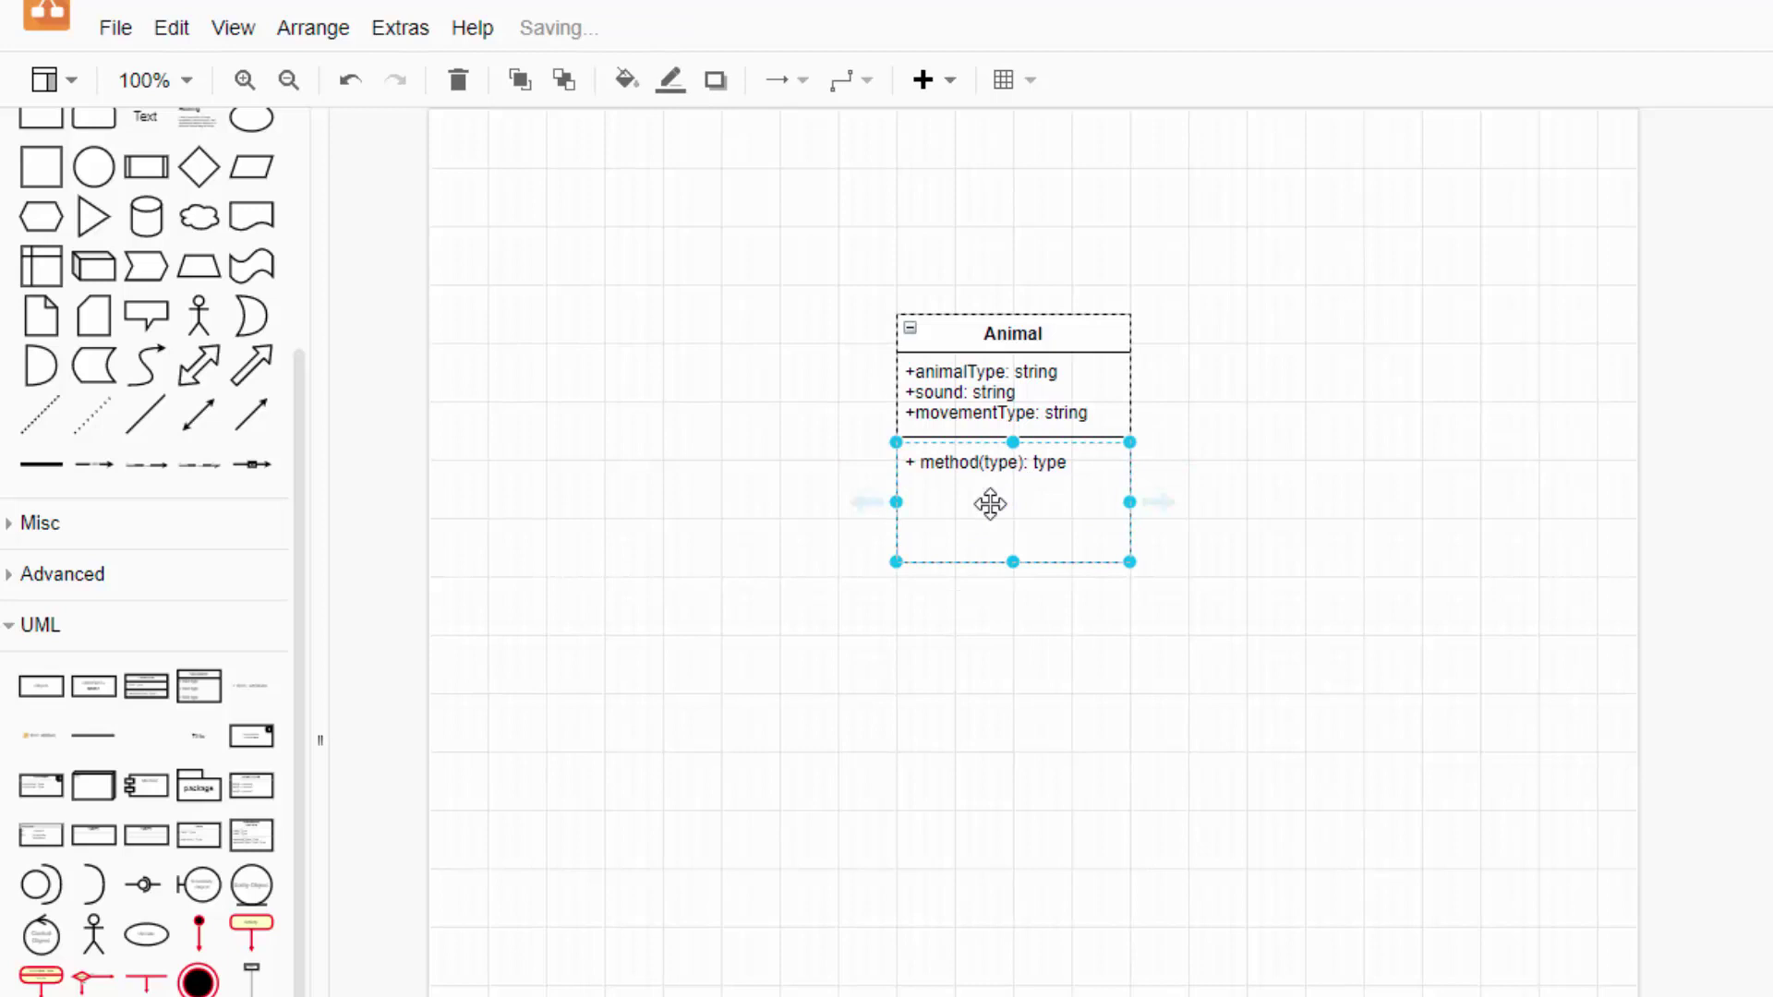
double_click(1058, 462)
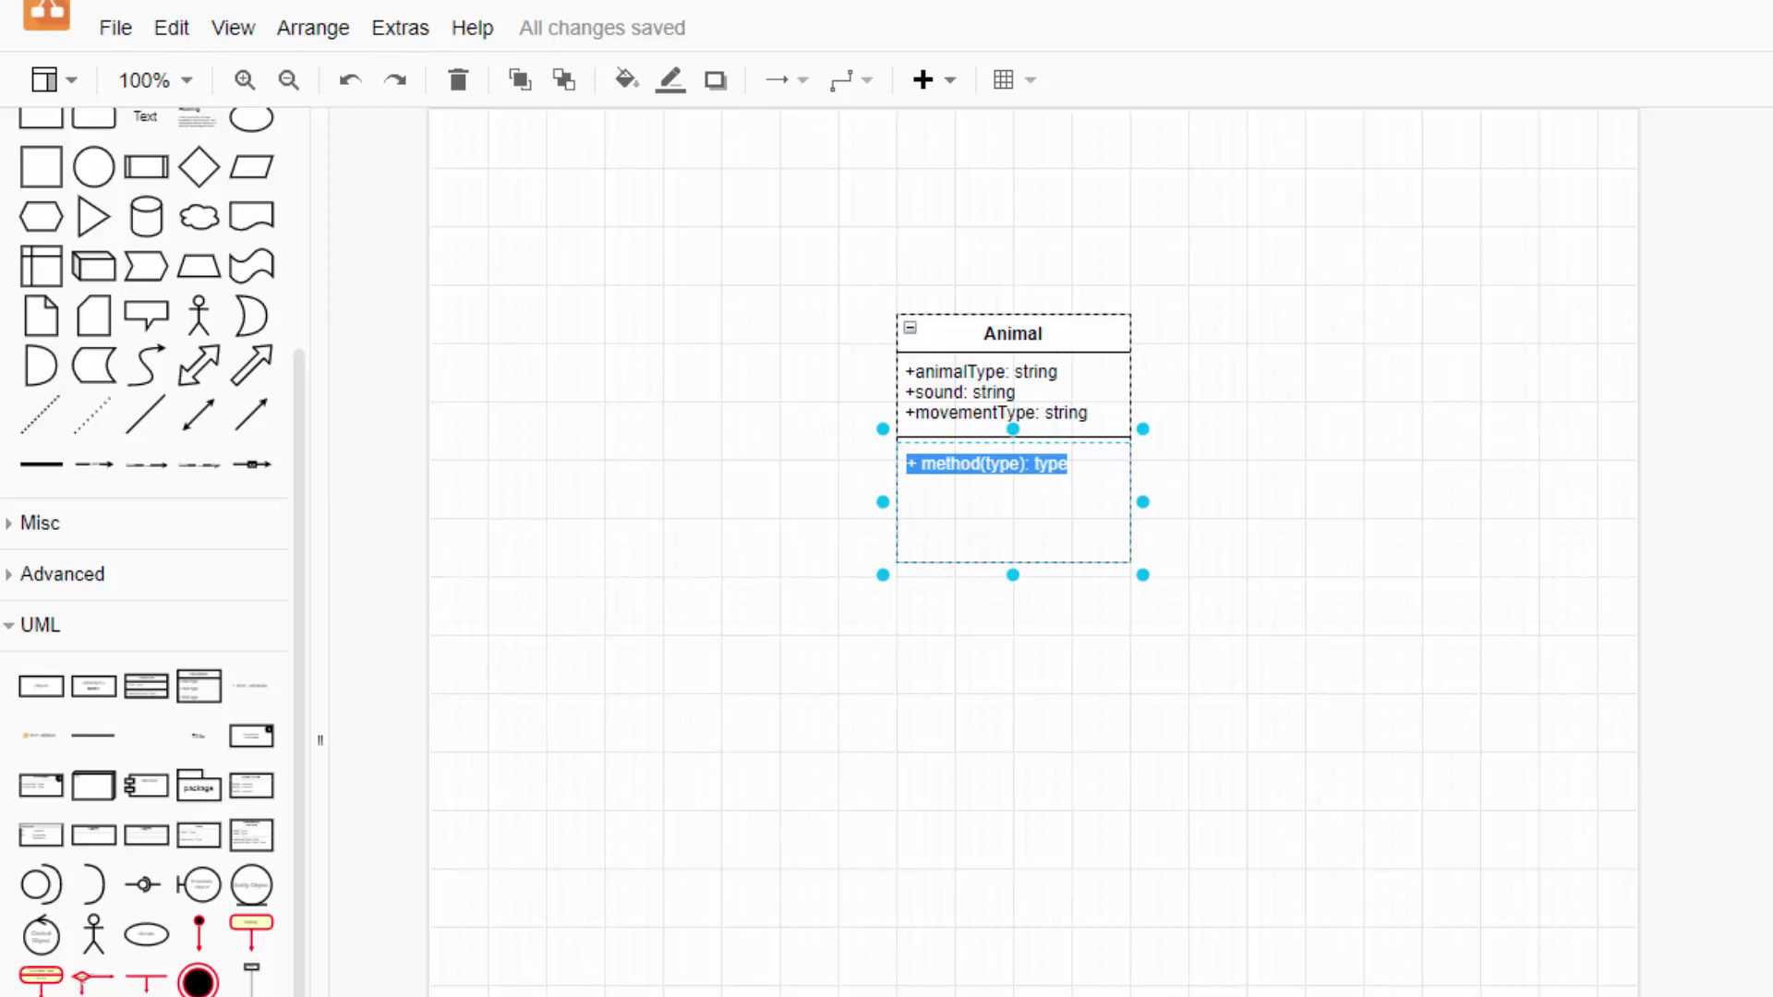
type("+")
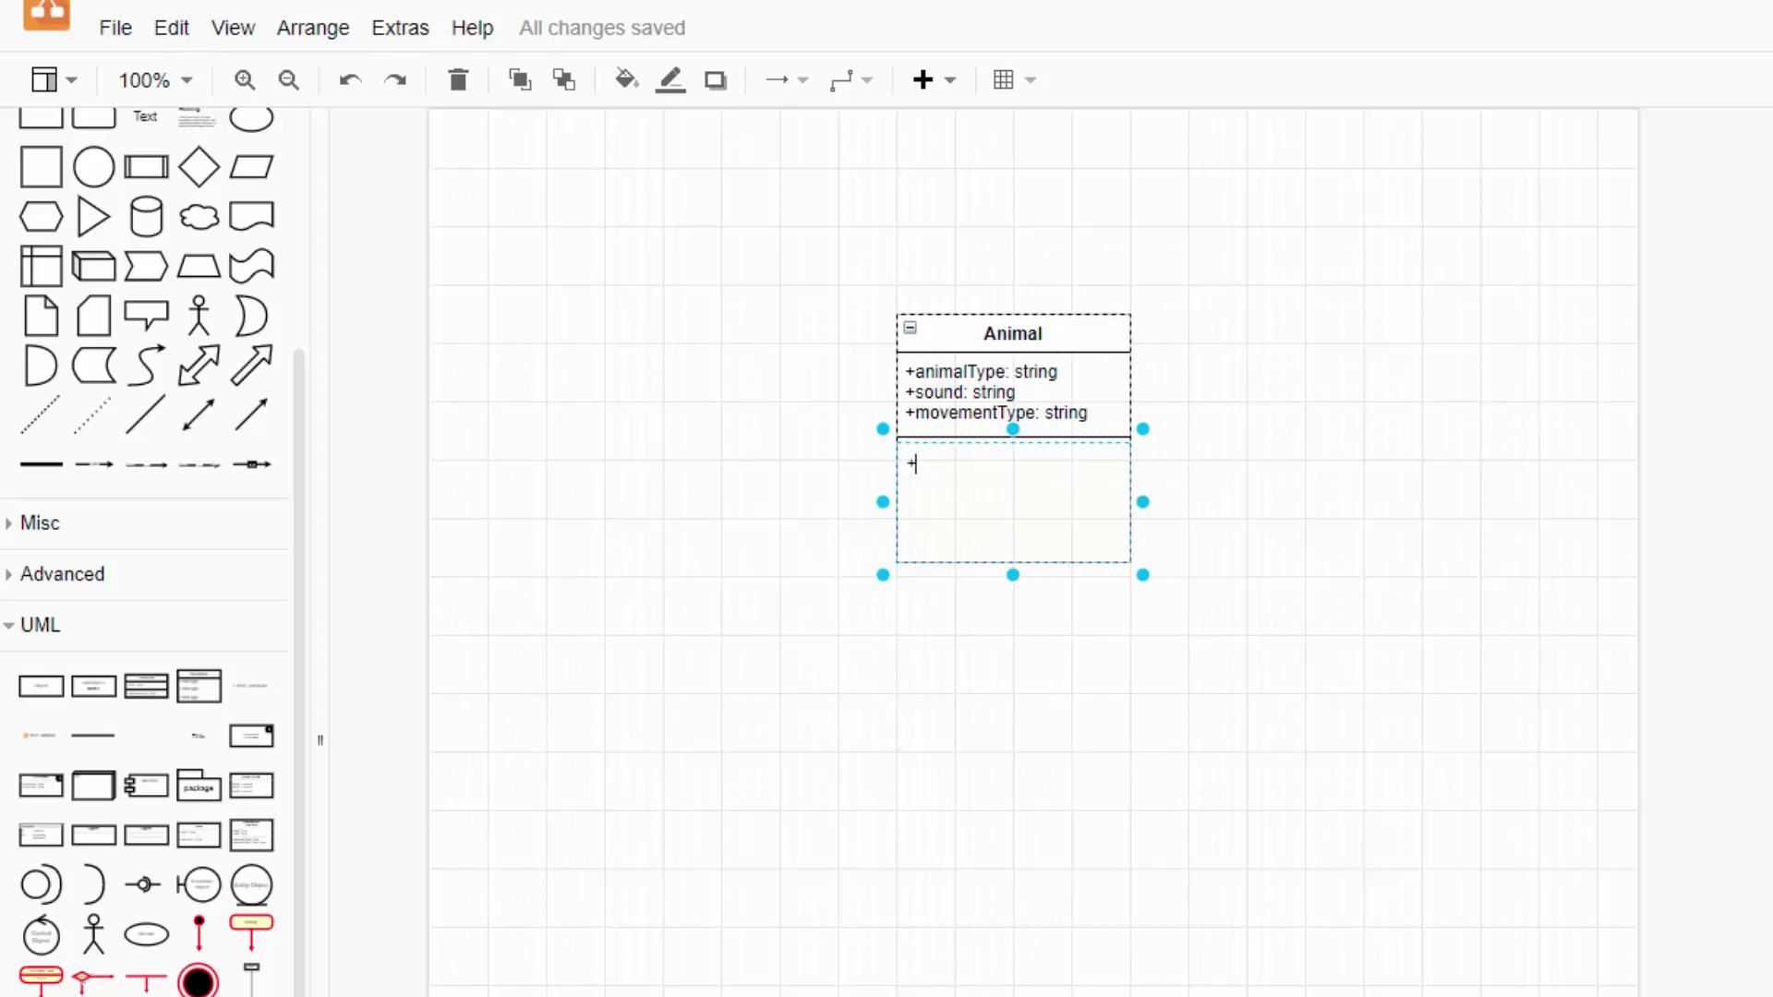
type("Move():void")
key("Return")
type("+MakeSo")
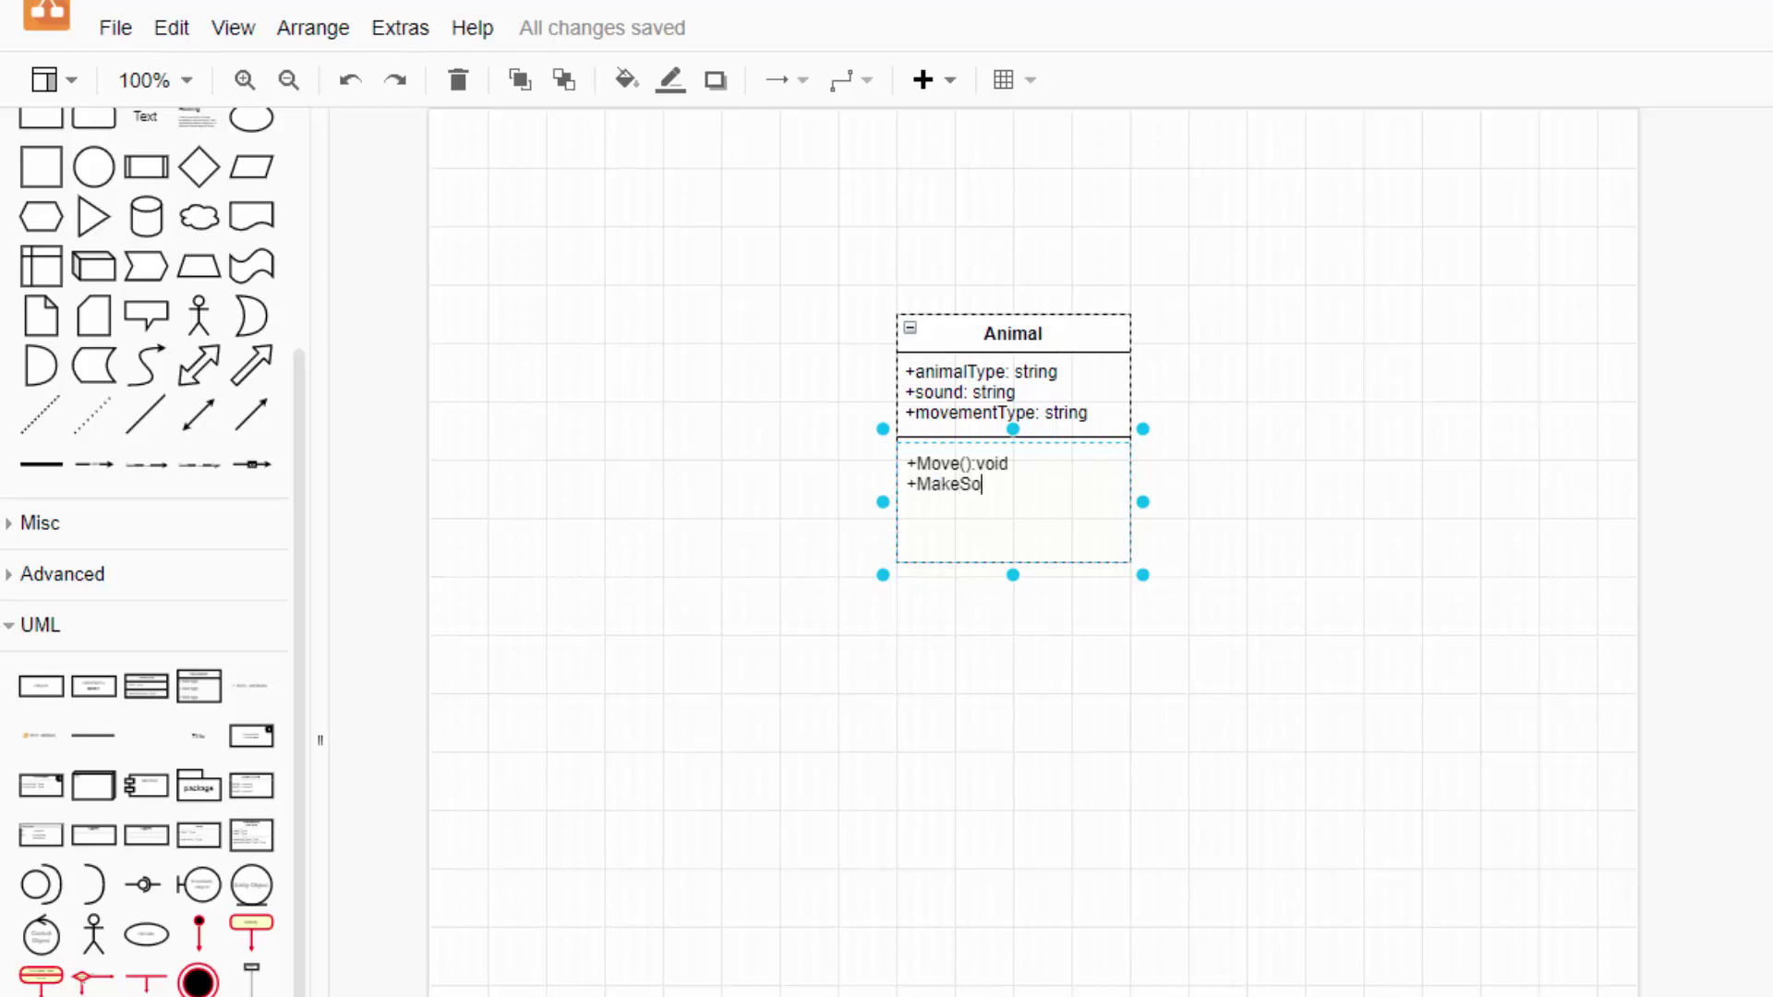
type("und(): void")
Shrink Animal's methods compartment to fit its two methods
key("Escape")
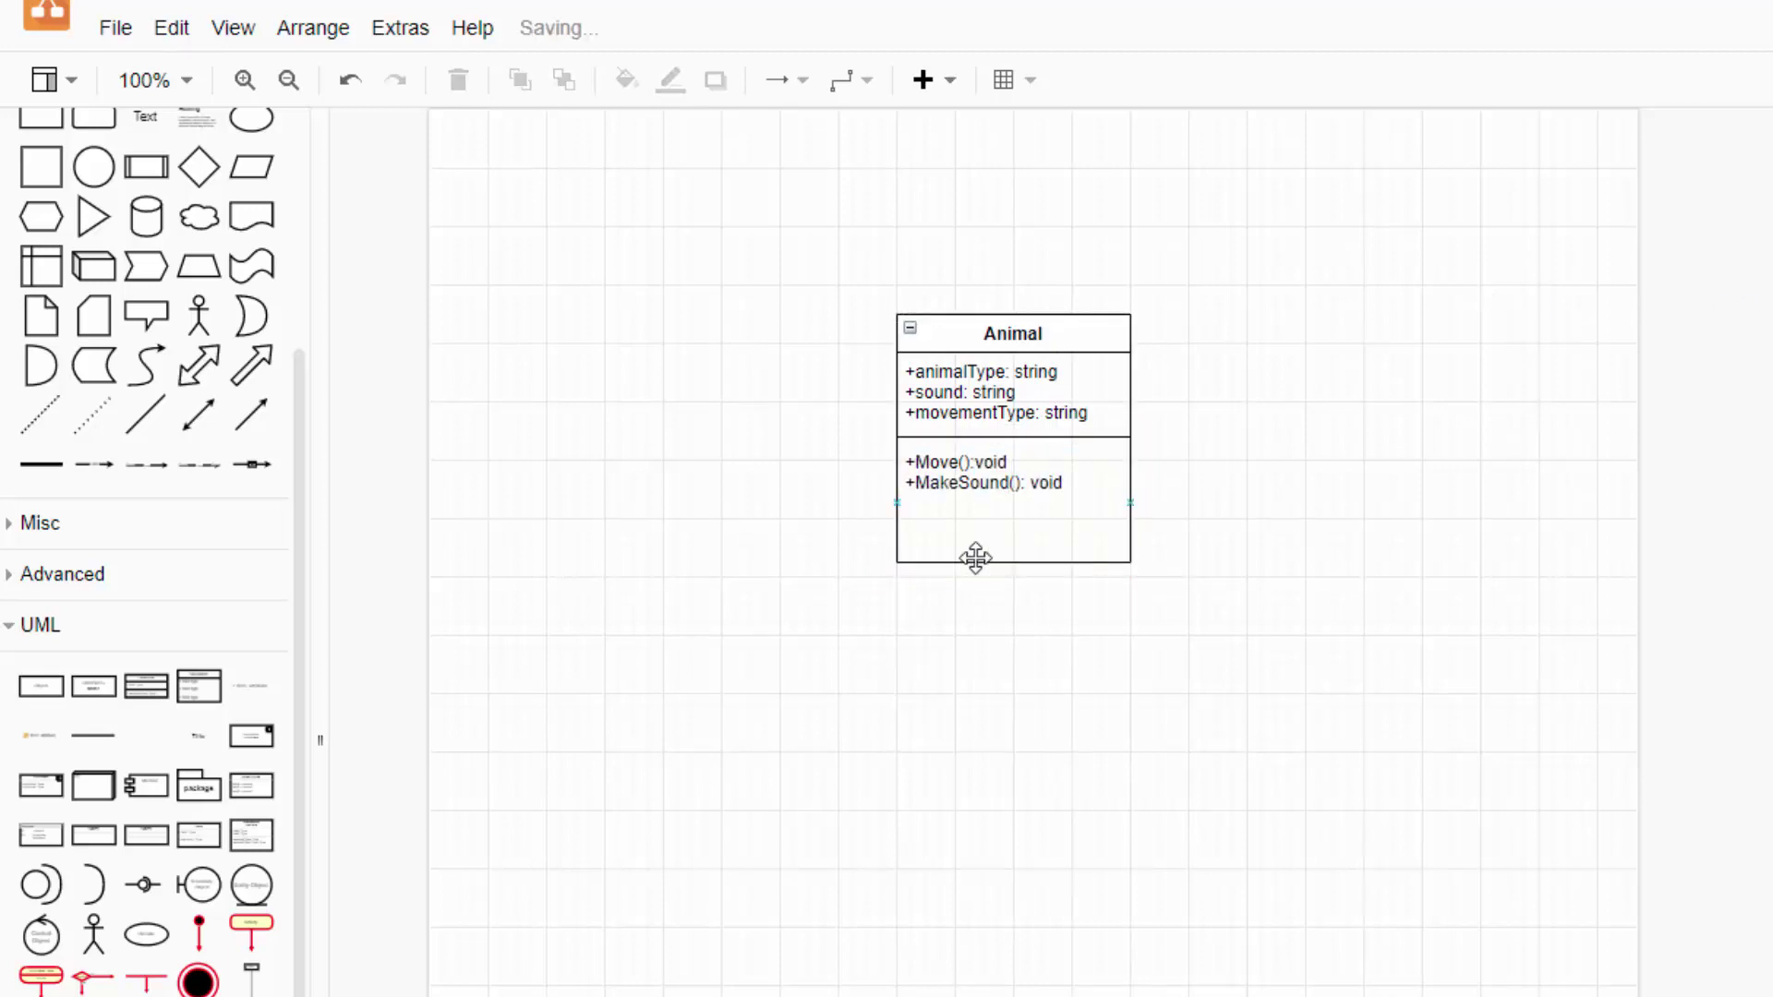
left_click_drag(1009, 562, 1011, 533)
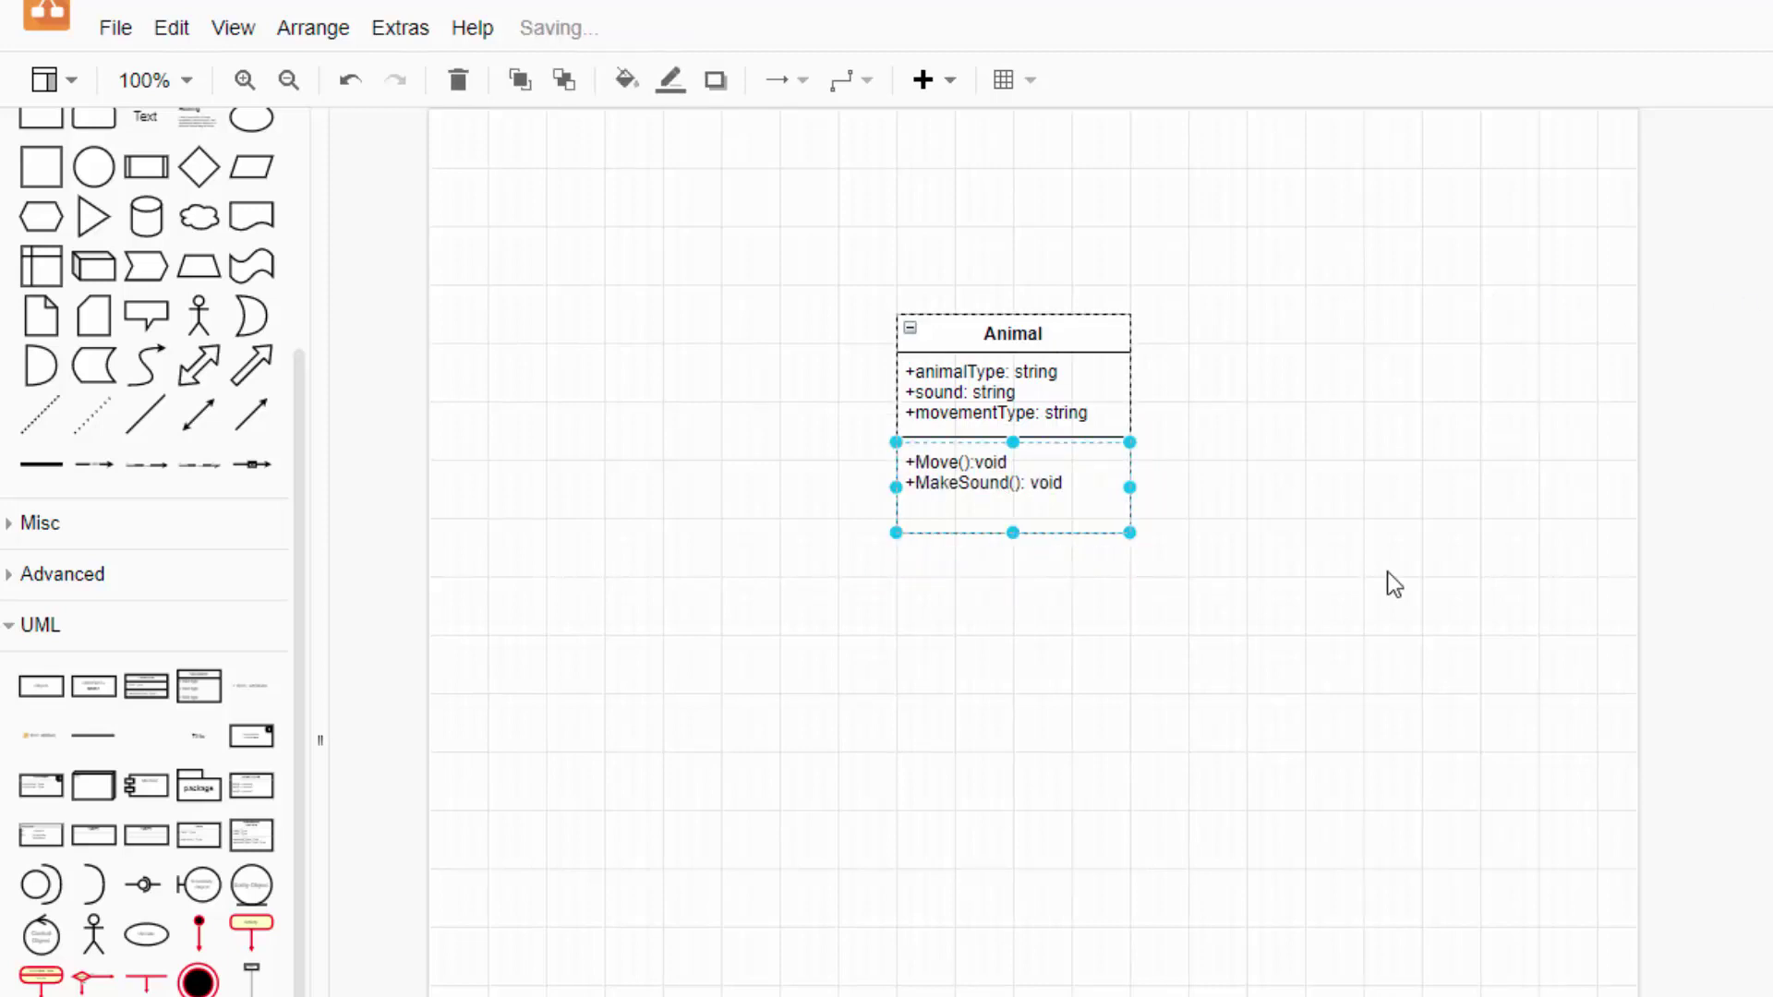
left_click(1389, 573)
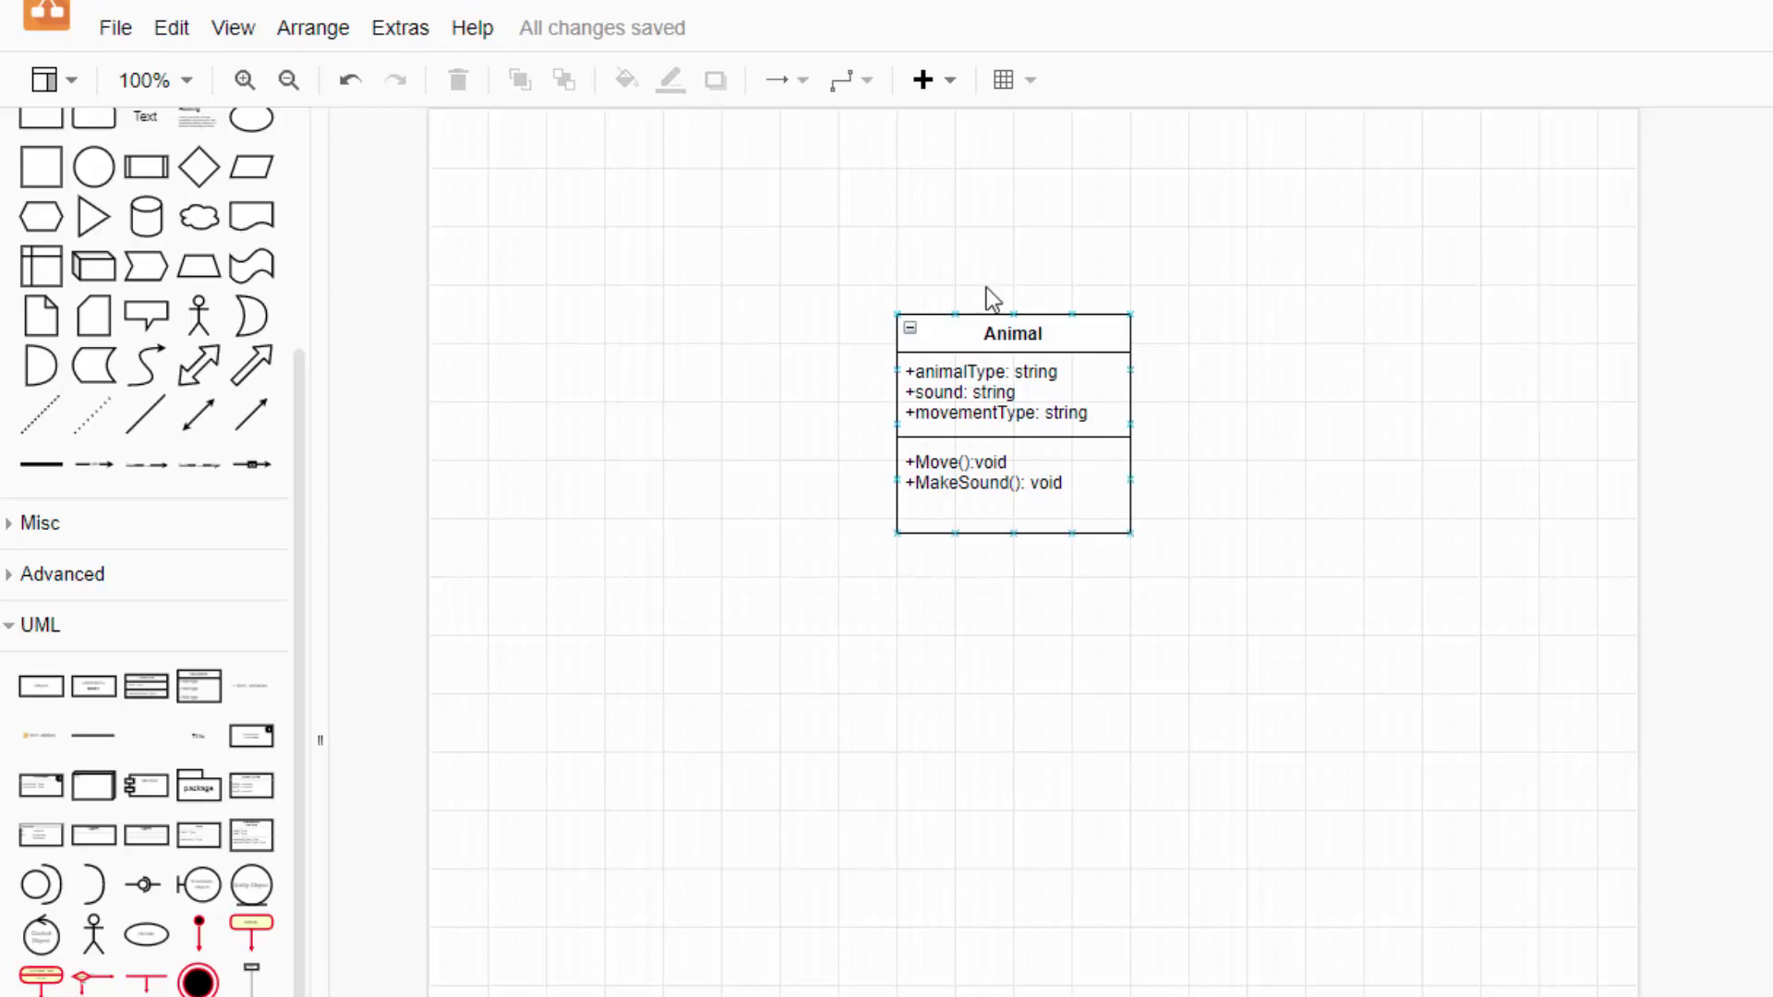
Duplicate the Animal class, place the copy below-left, and rename it Dog
left_click_drag(1050, 446, 1197, 602)
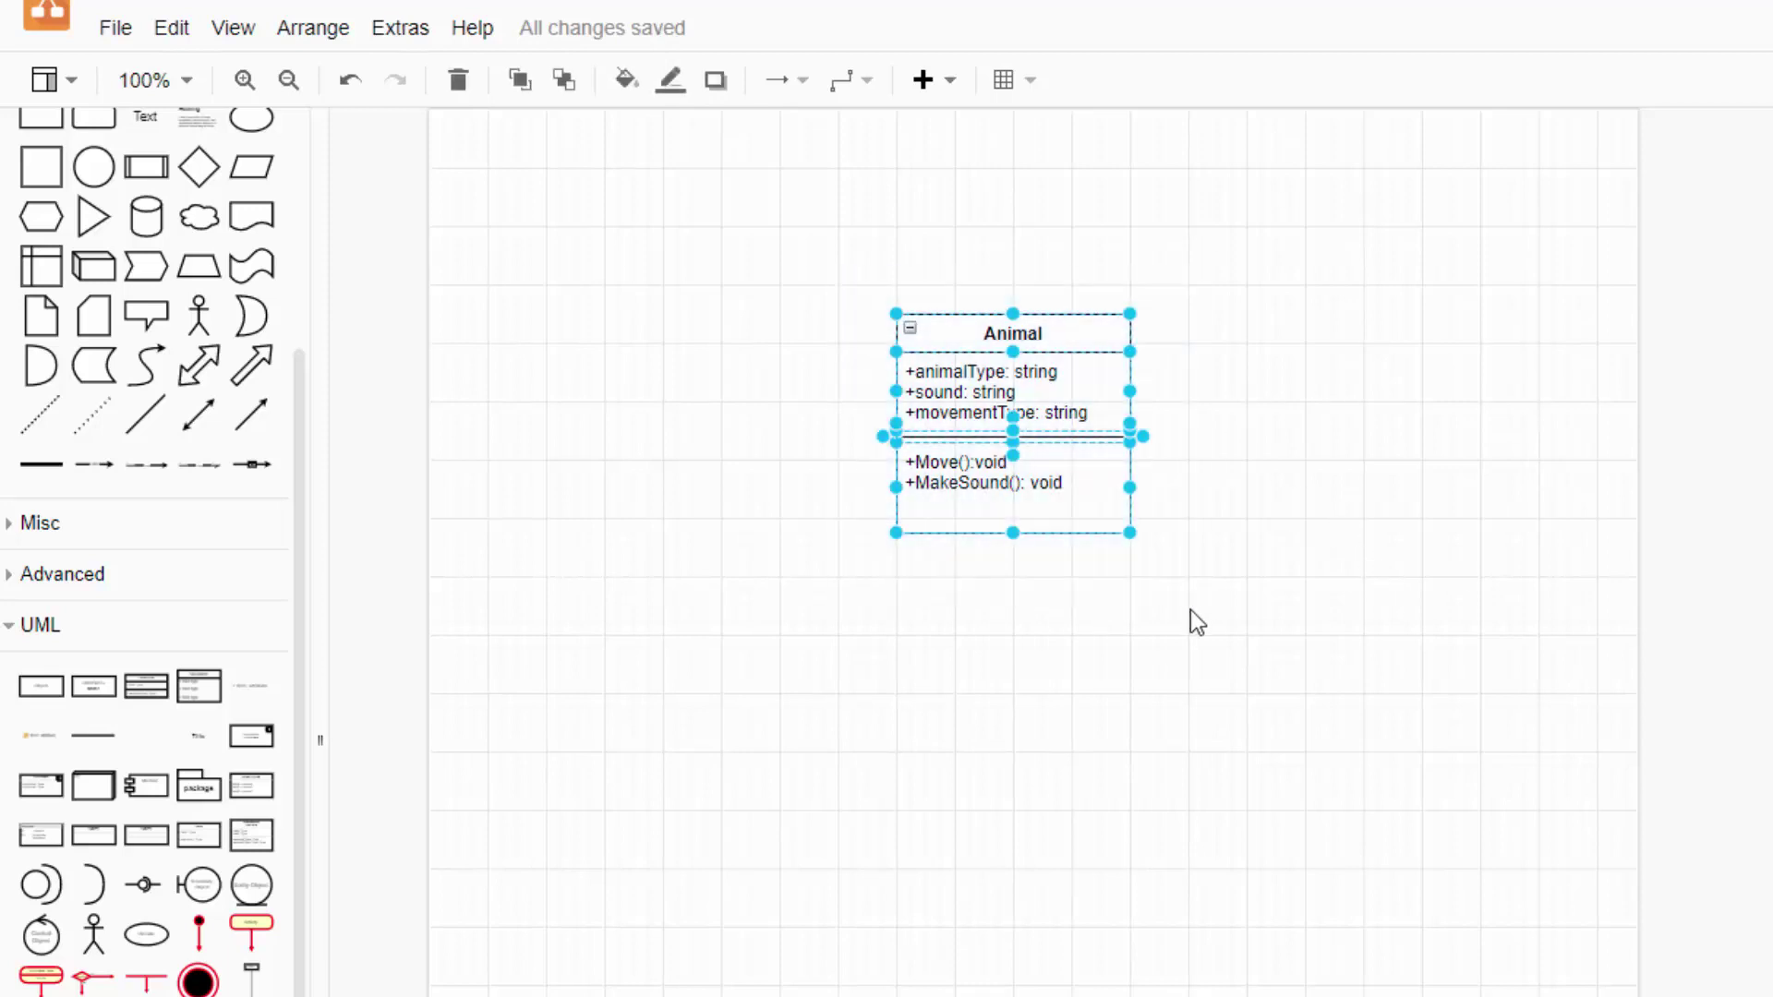
left_click(708, 734)
key("ctrl+v")
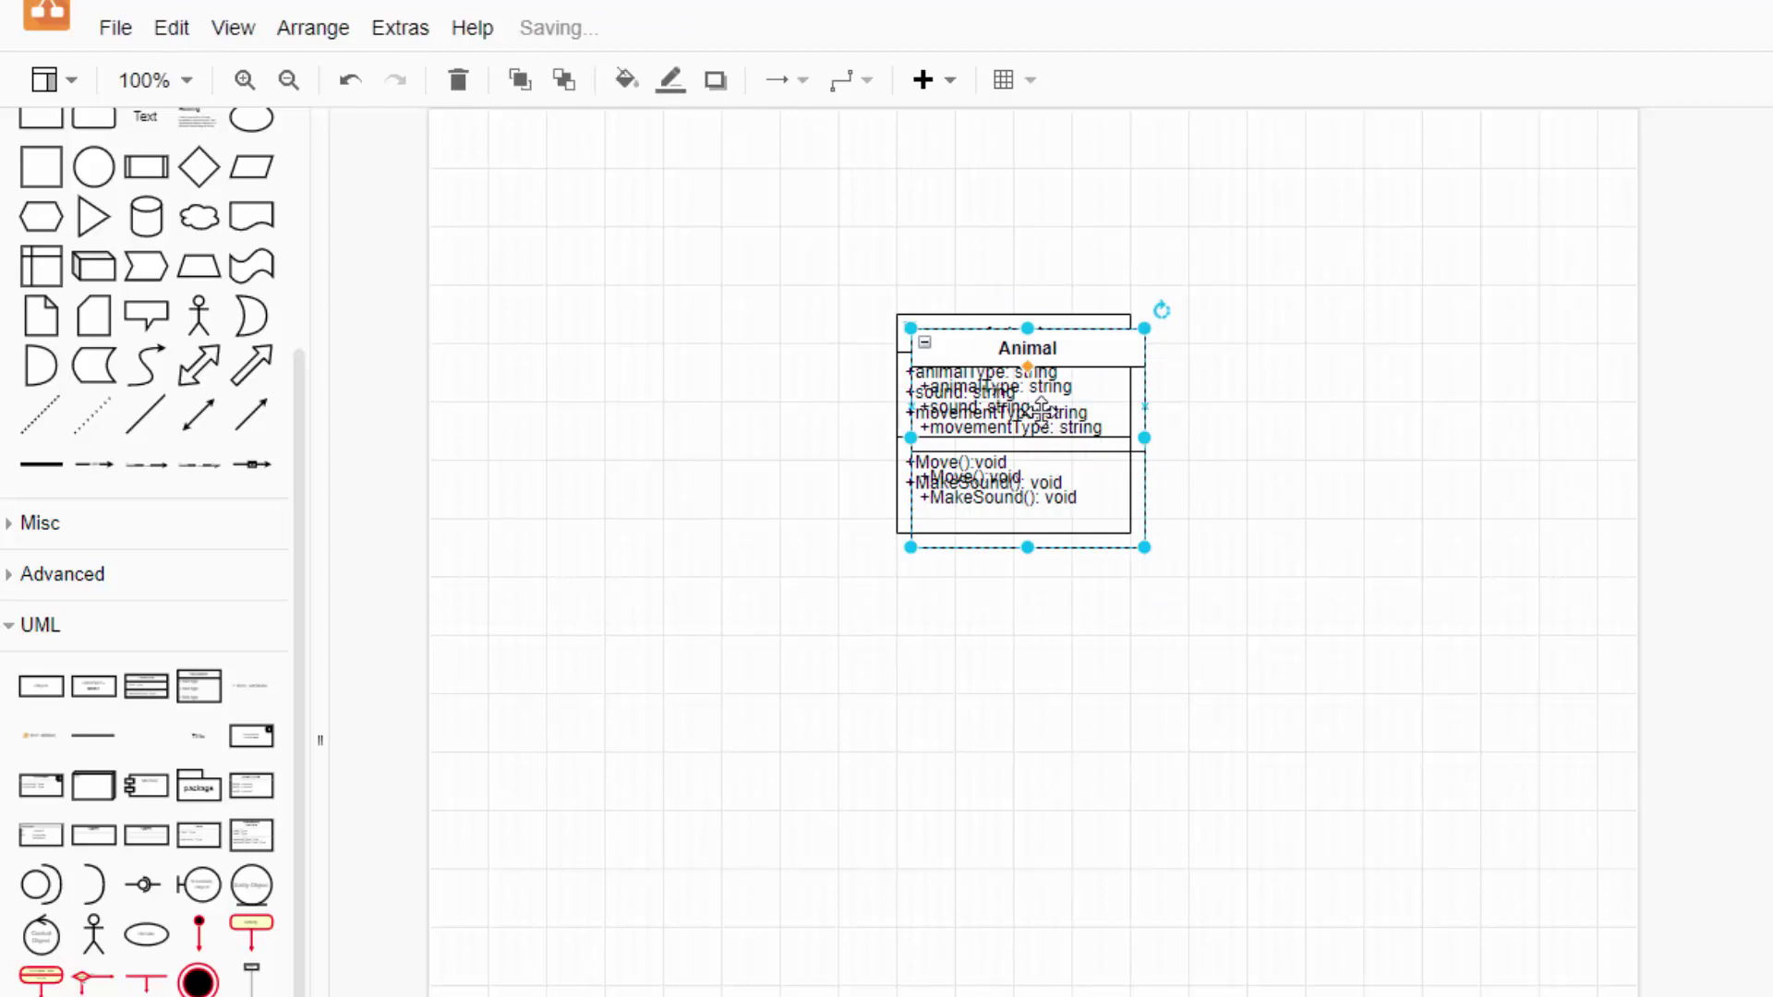
left_click_drag(1067, 351, 771, 667)
double_click(771, 666)
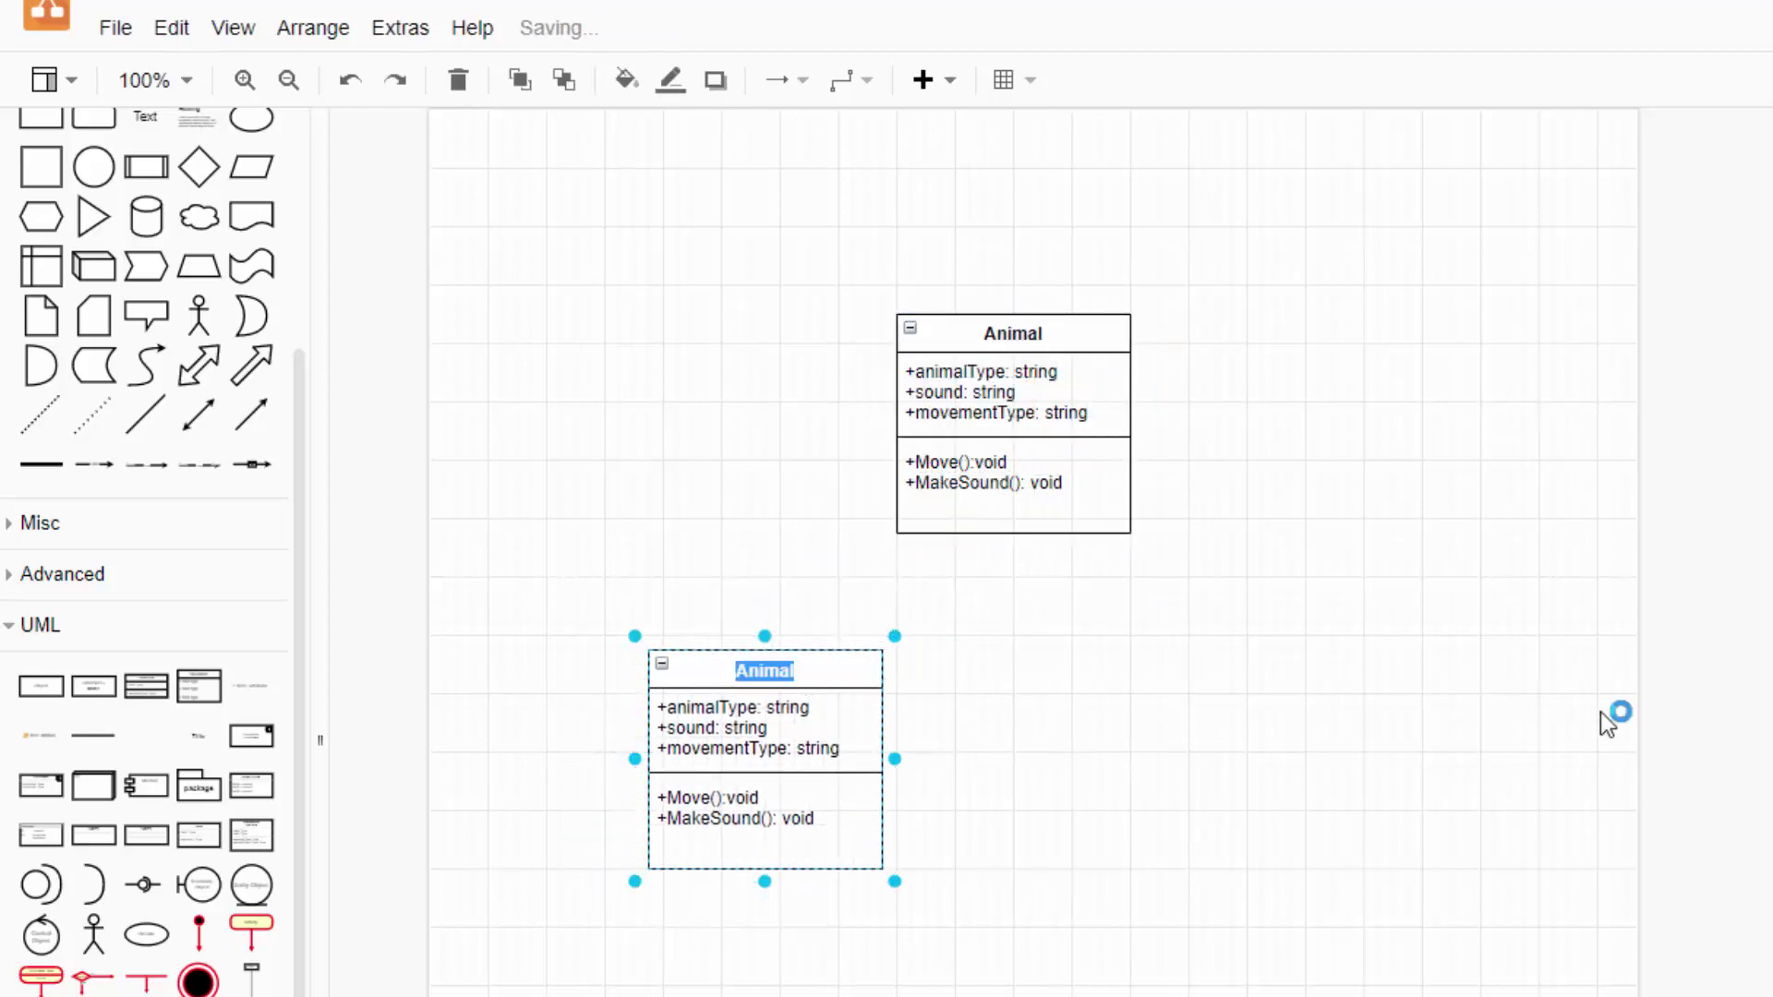
type("Dog")
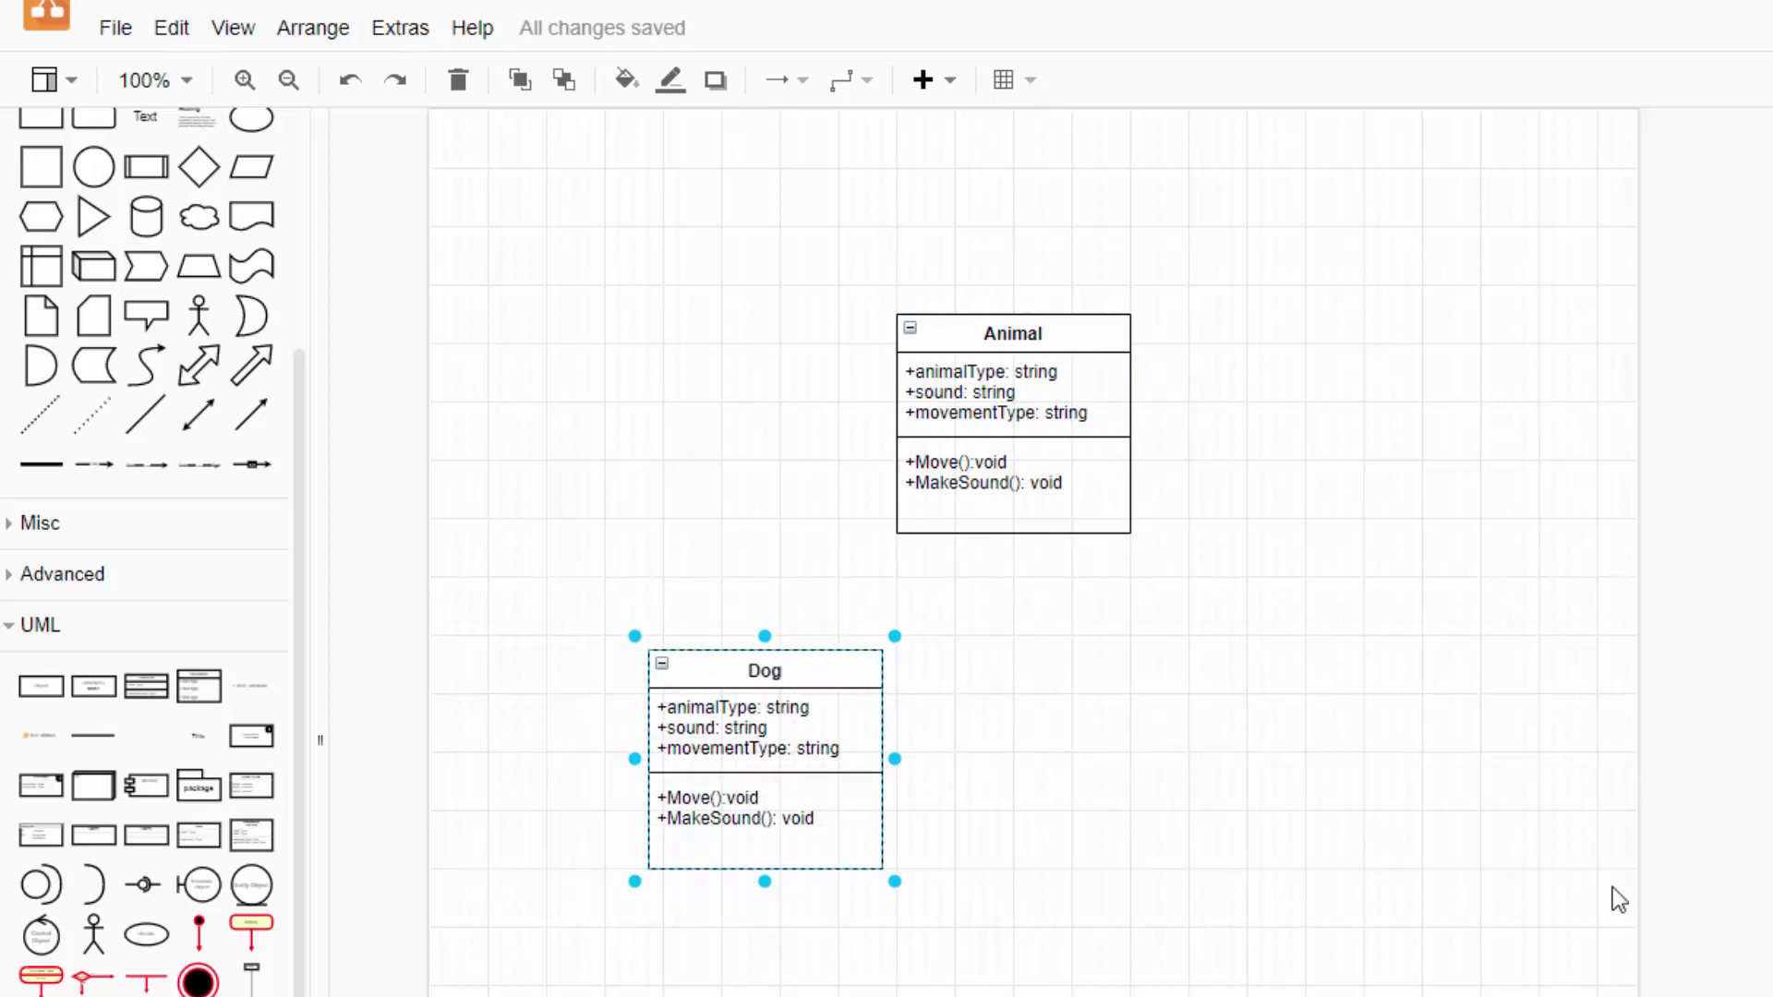
Replace Dog's attributes with + furColor: string
left_click(779, 748)
double_click(780, 748)
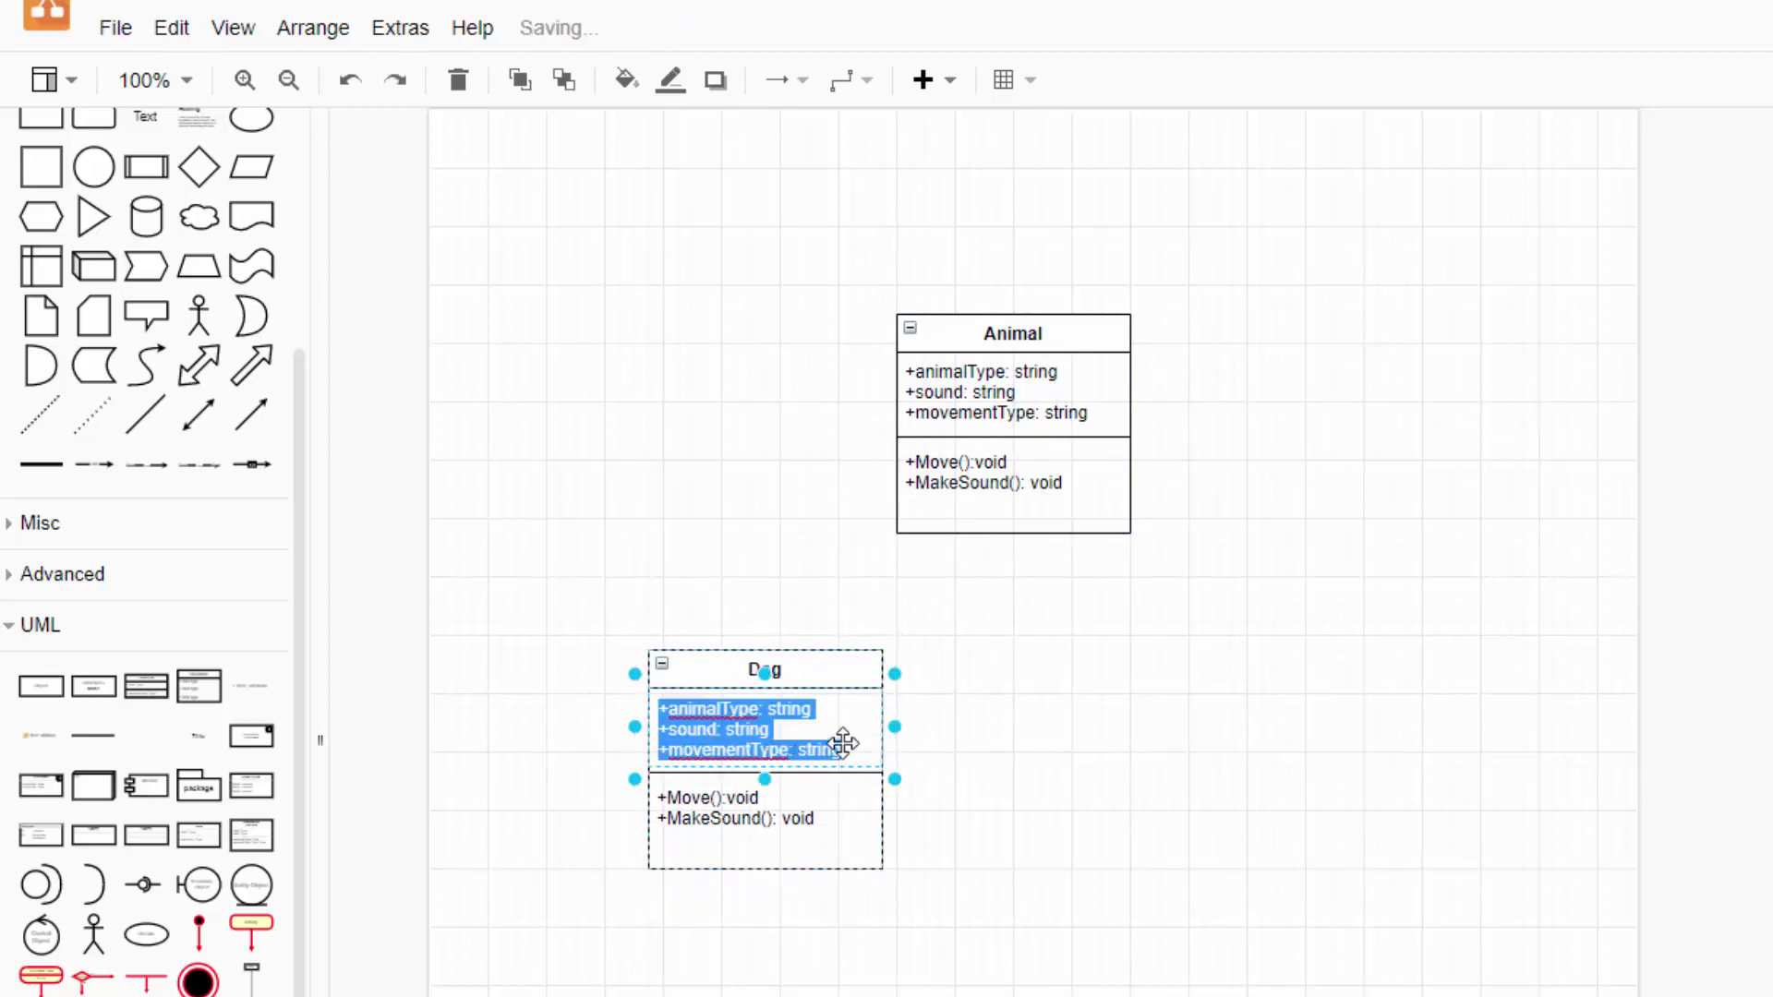
type("+")
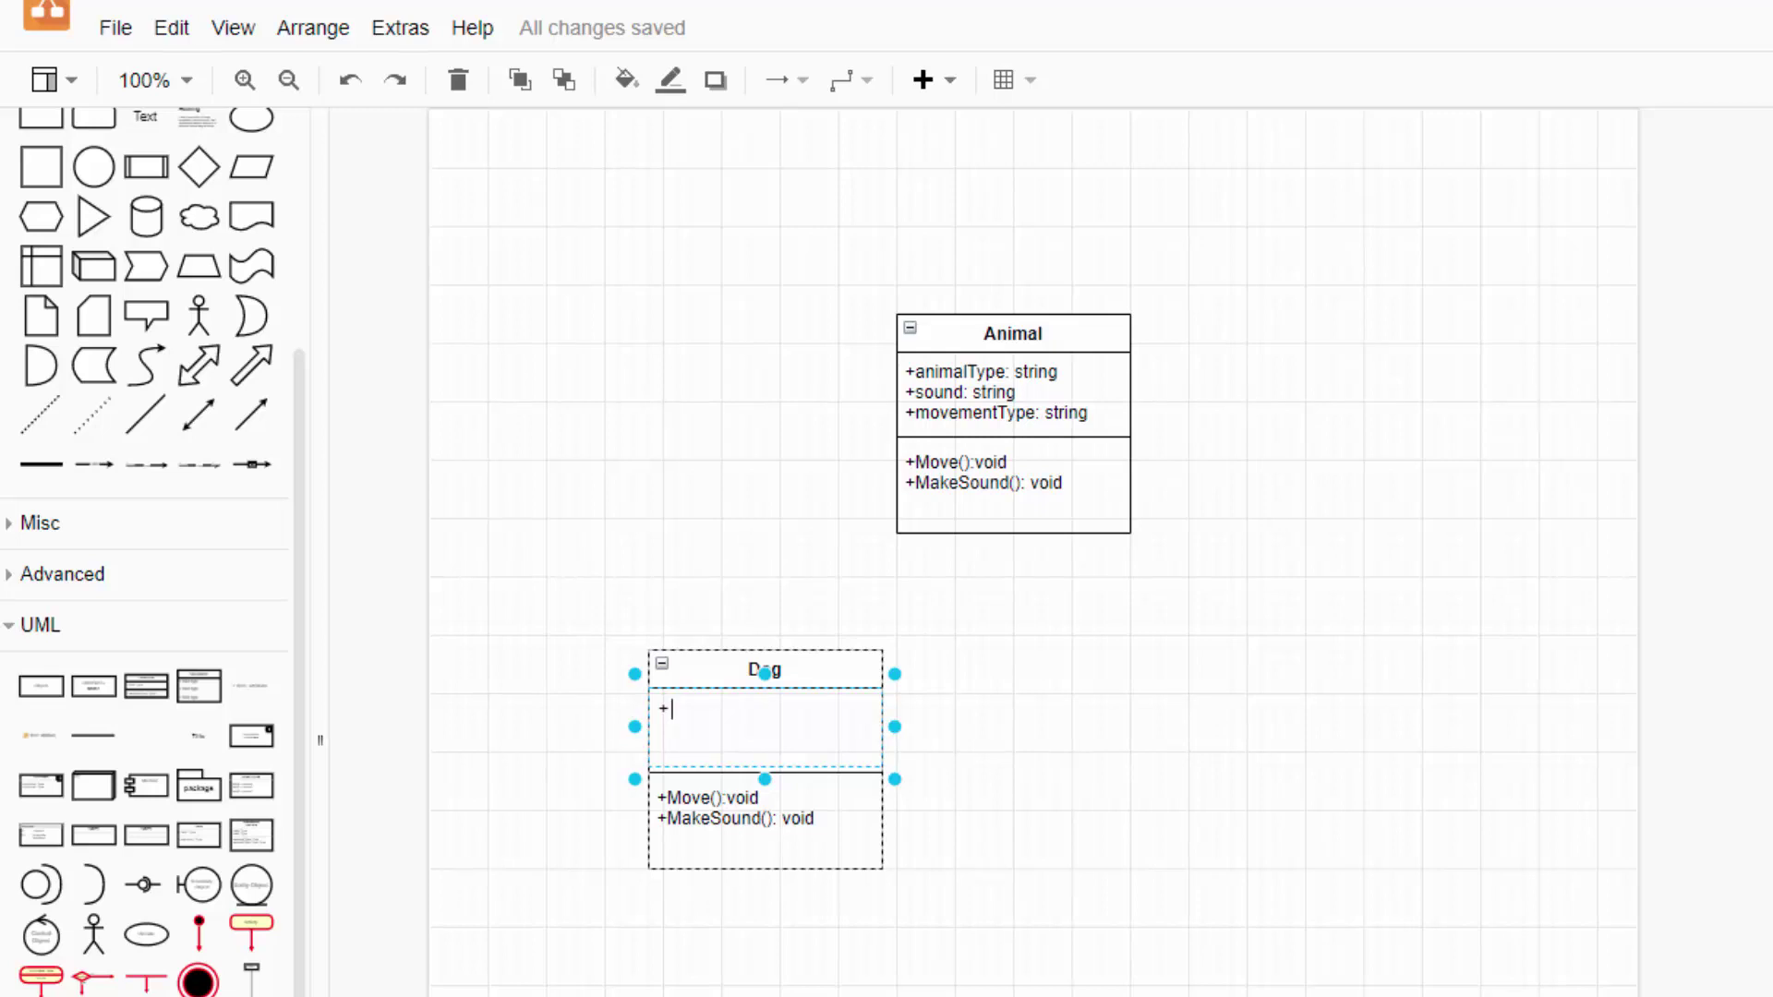
type(" furColor: string")
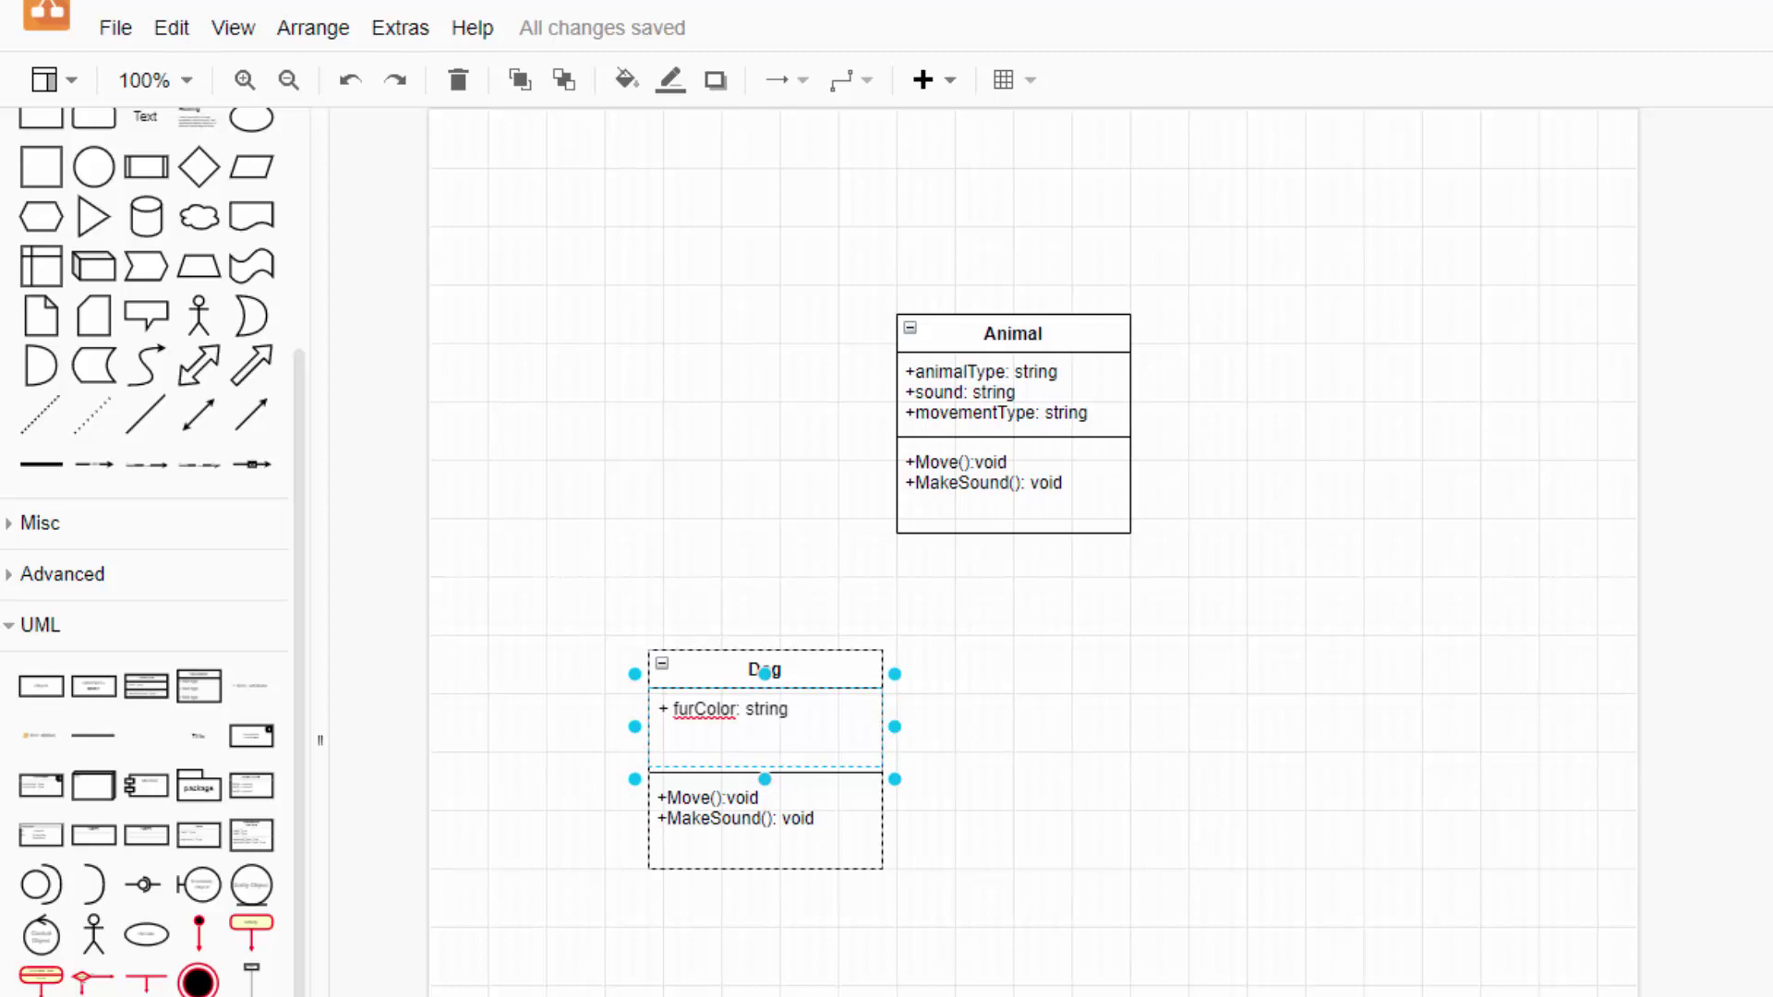
left_click(772, 832)
Replace Dog's methods with + WagTail():void and select the whole Dog class
double_click(772, 828)
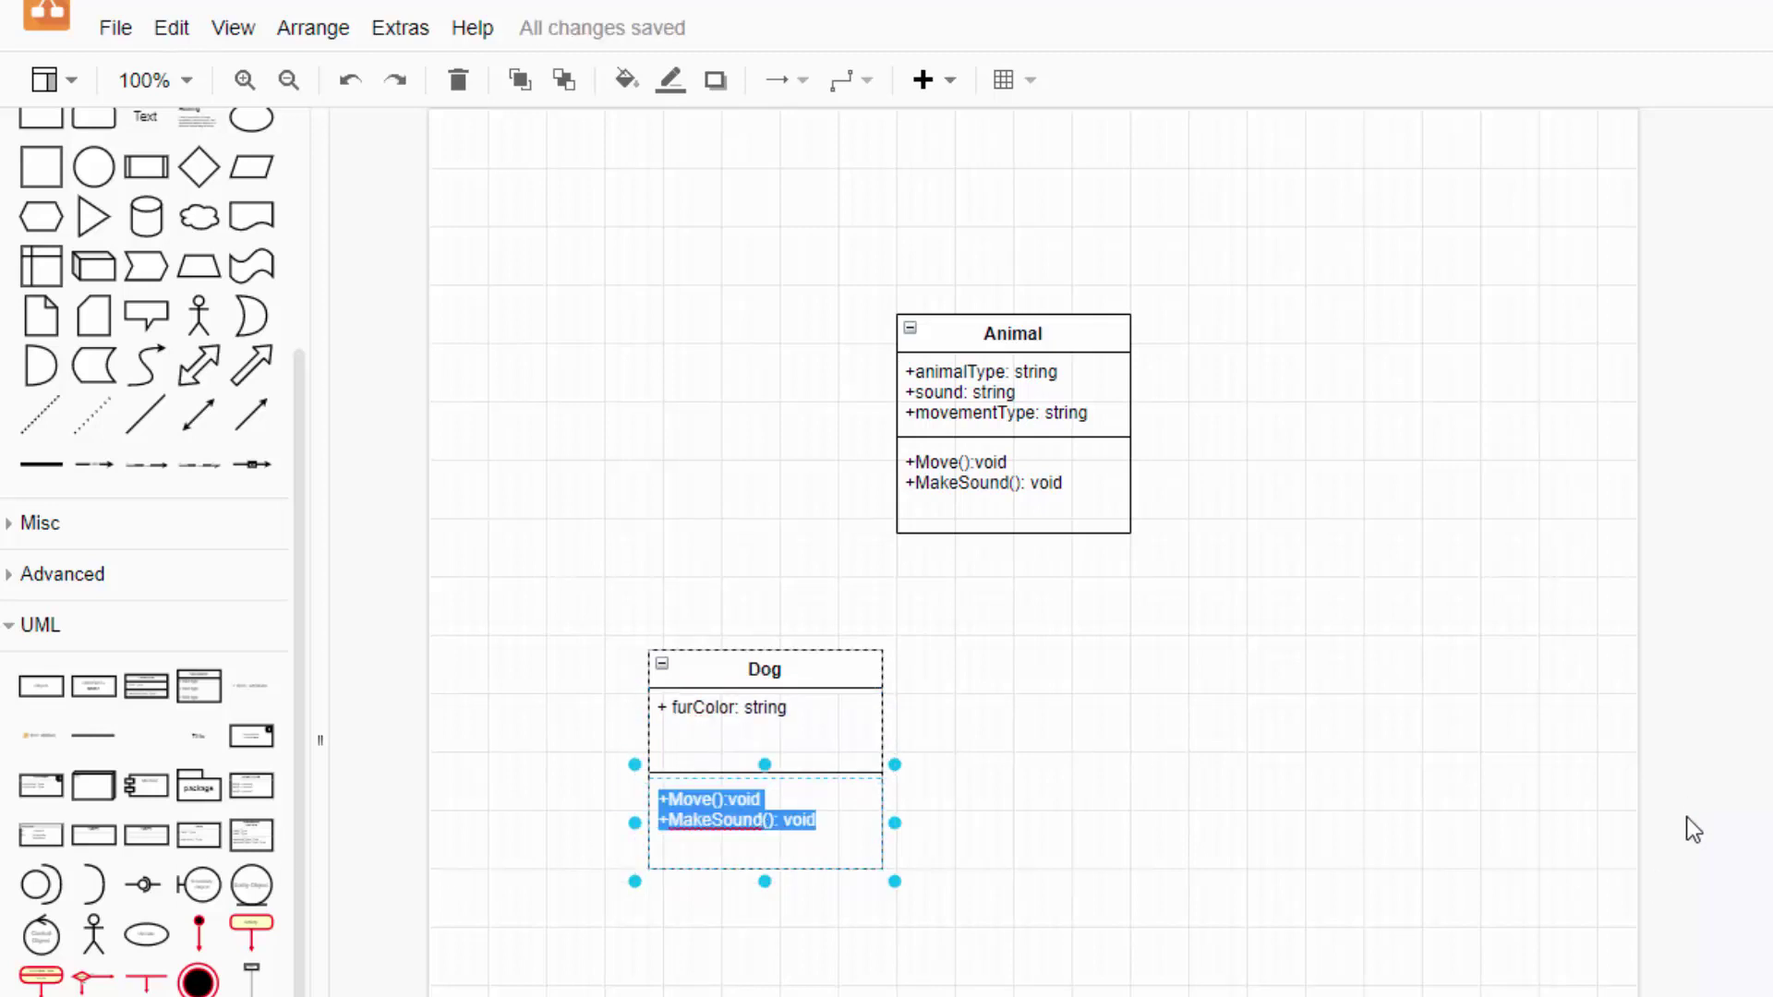
type("+")
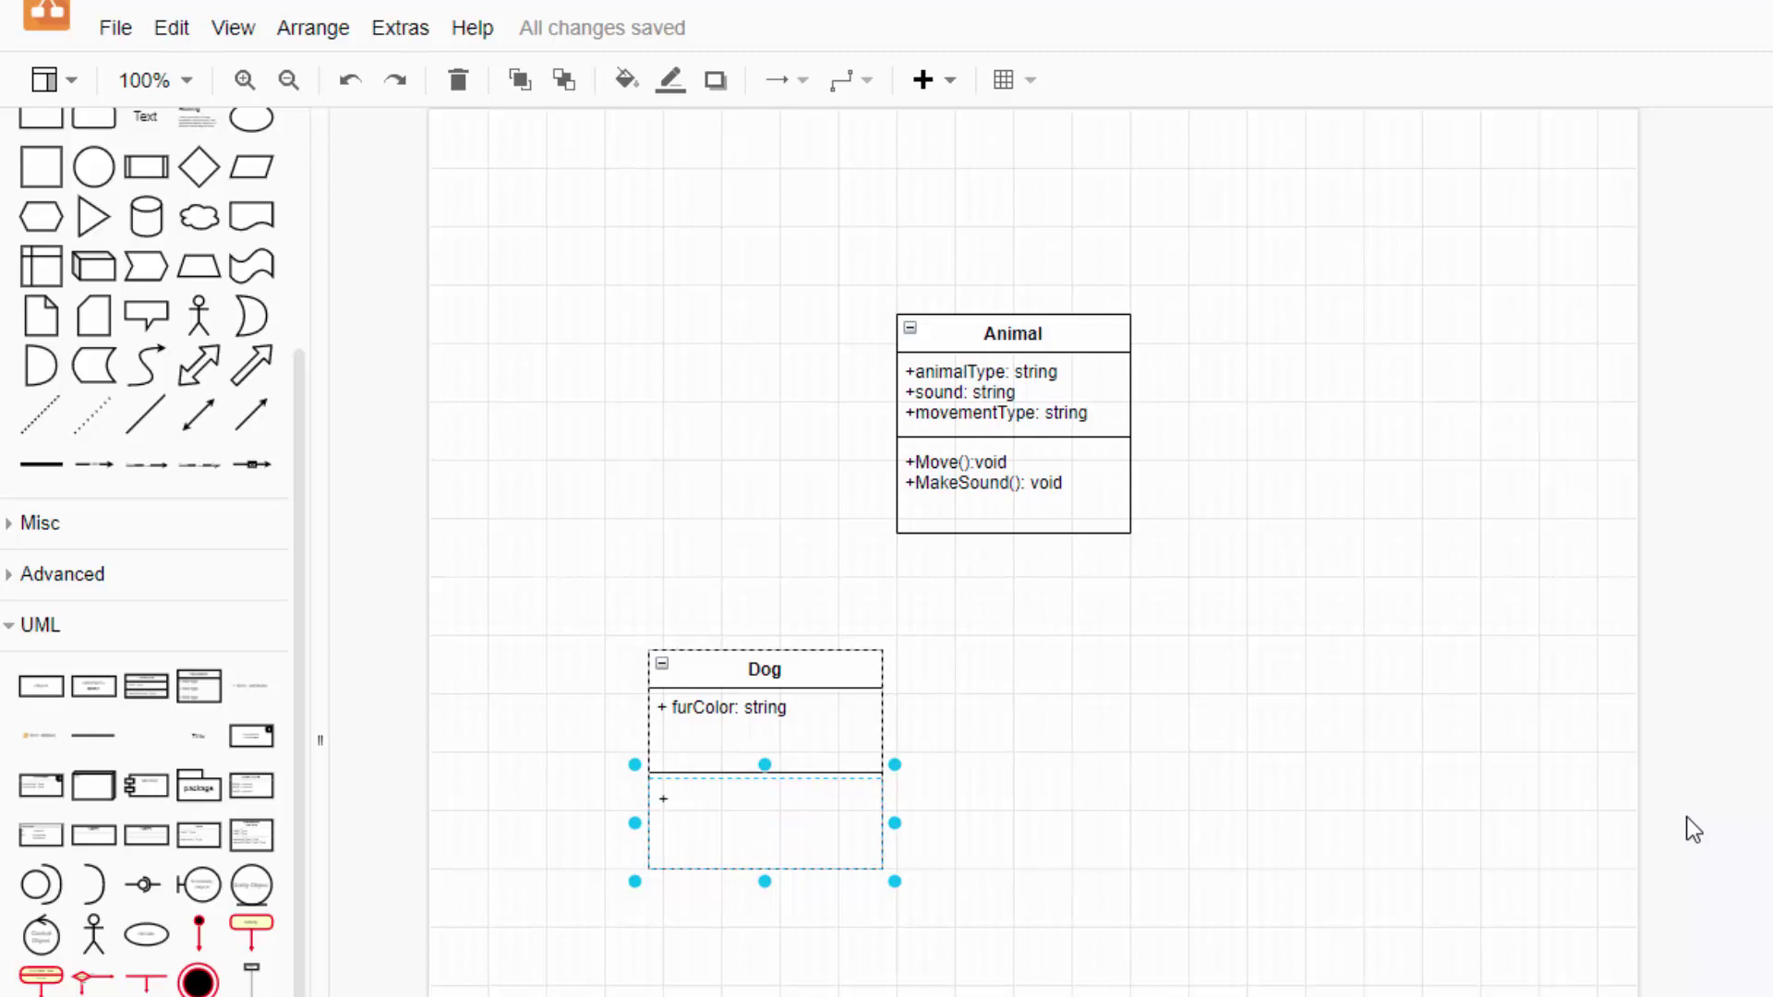
type(" WagTail():void")
left_click(1111, 761)
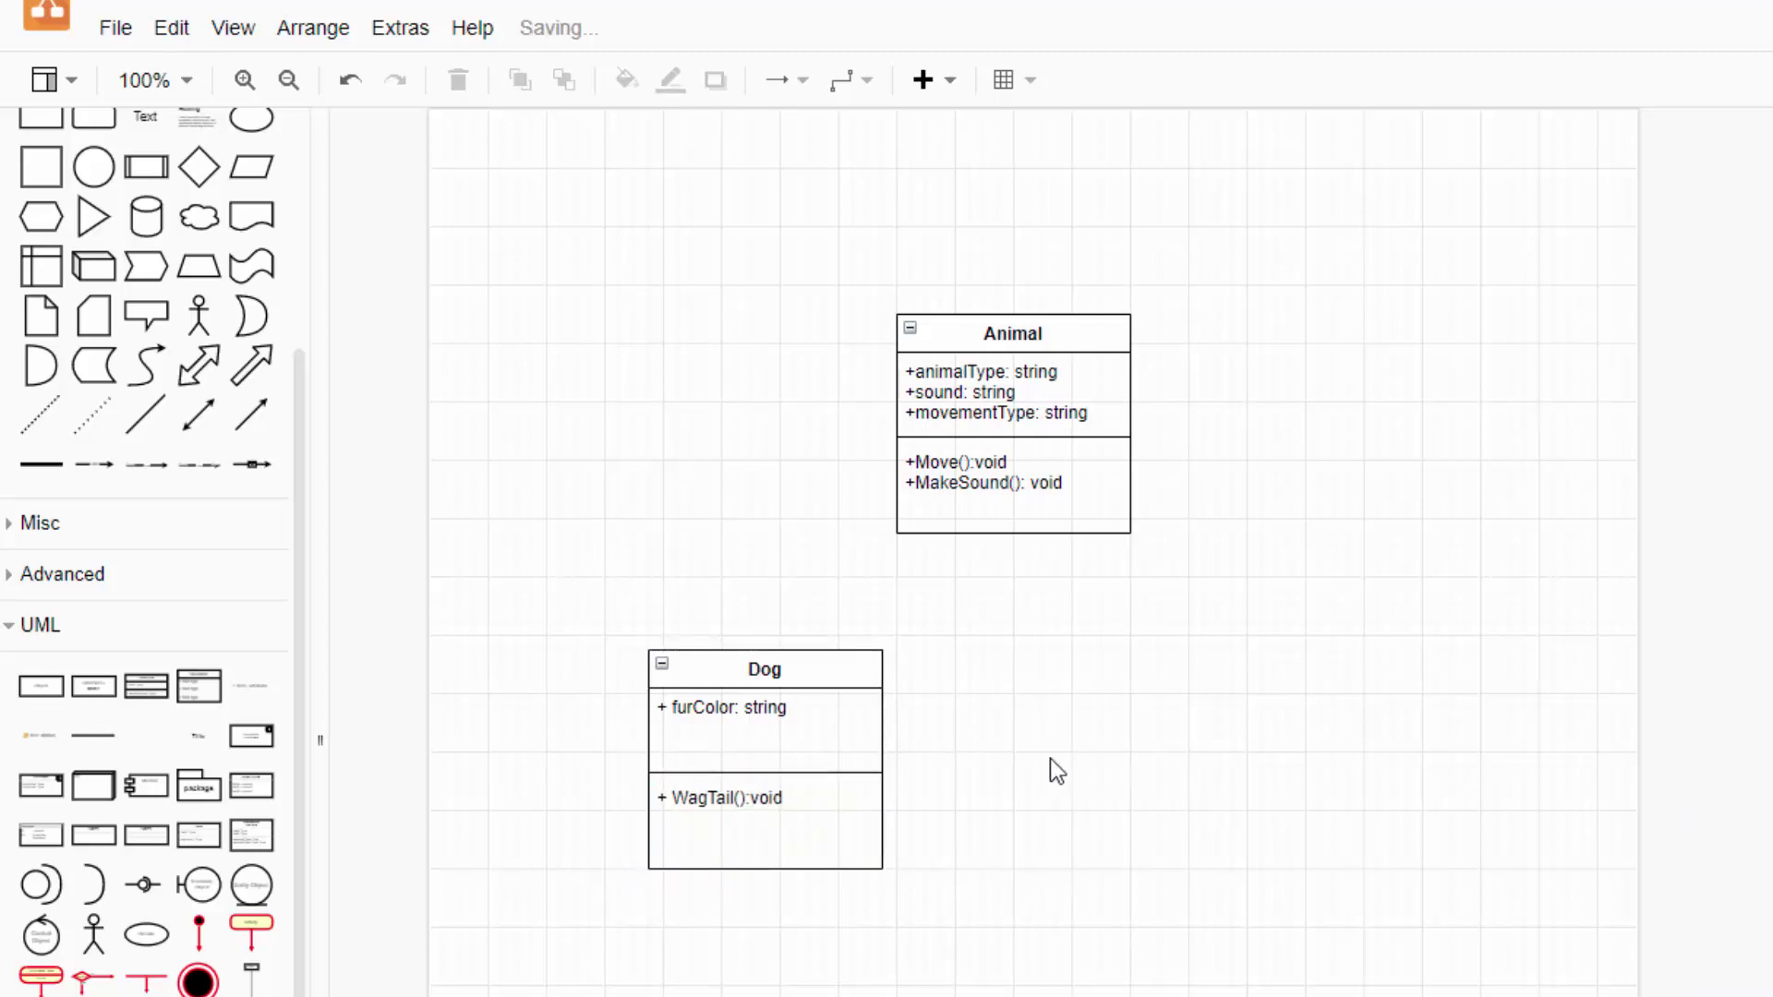
left_click_drag(595, 597, 939, 915)
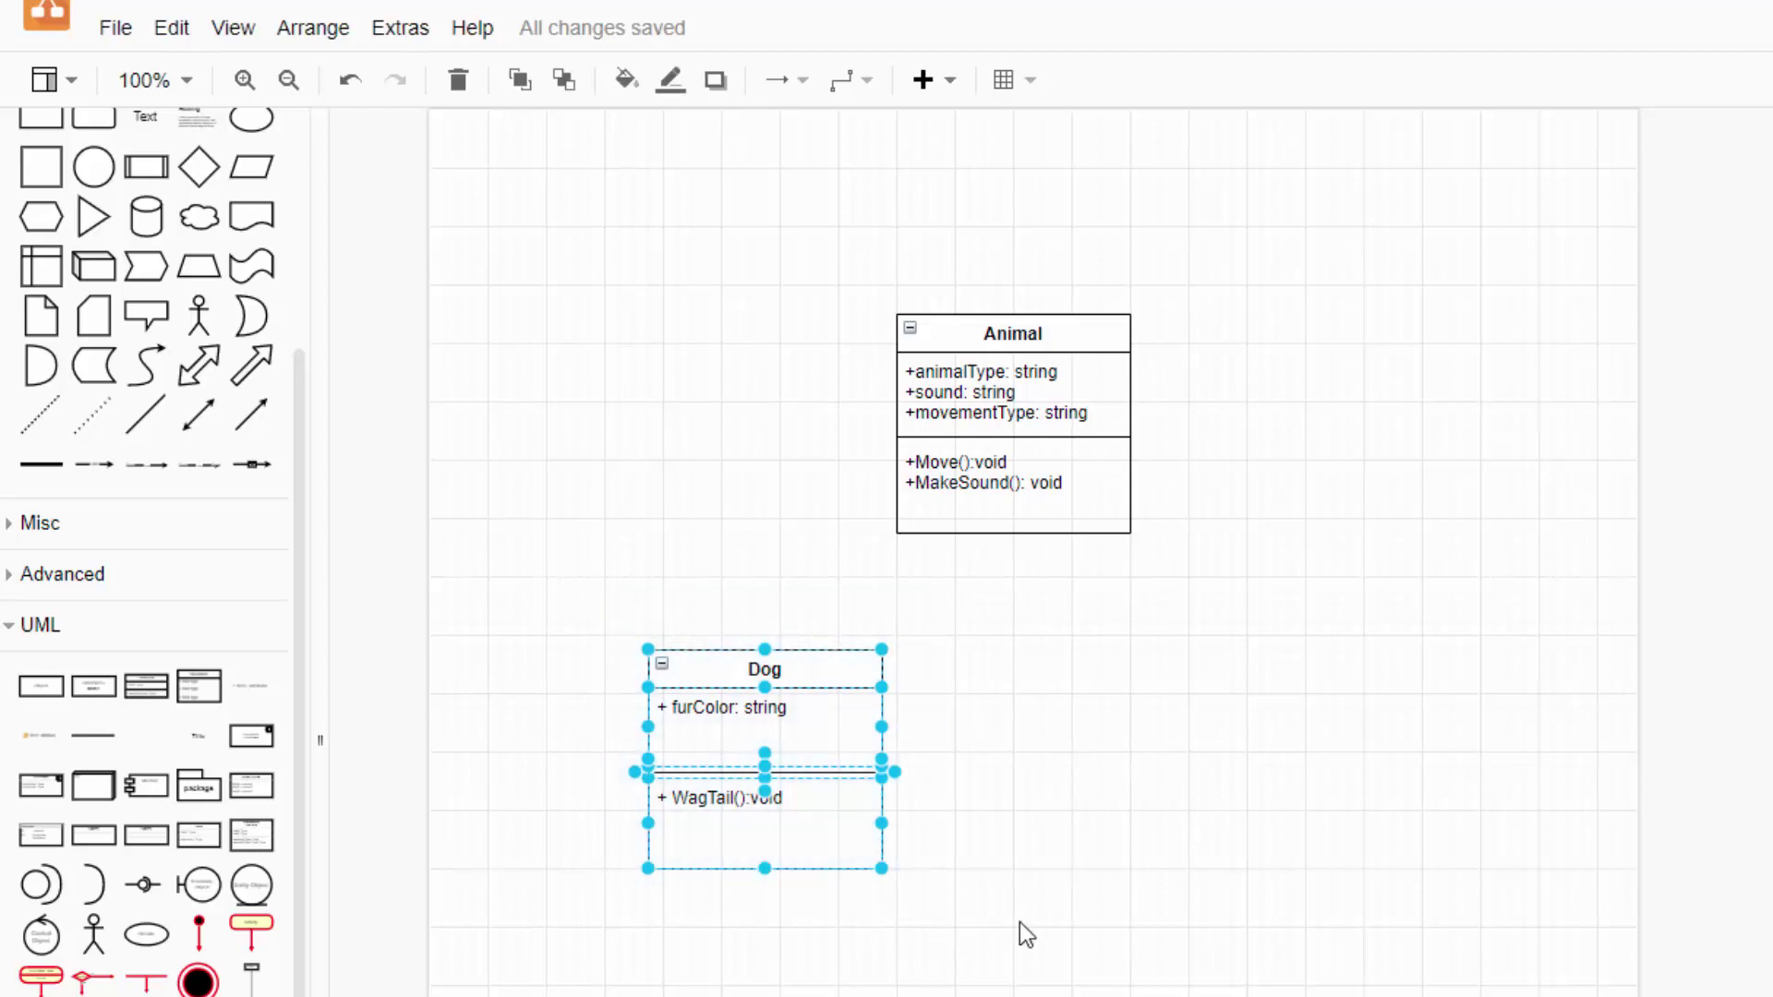
Paste a copy of Dog to the right, below Animal, and rename it Bird
left_click(1197, 703)
key("ctrl+v")
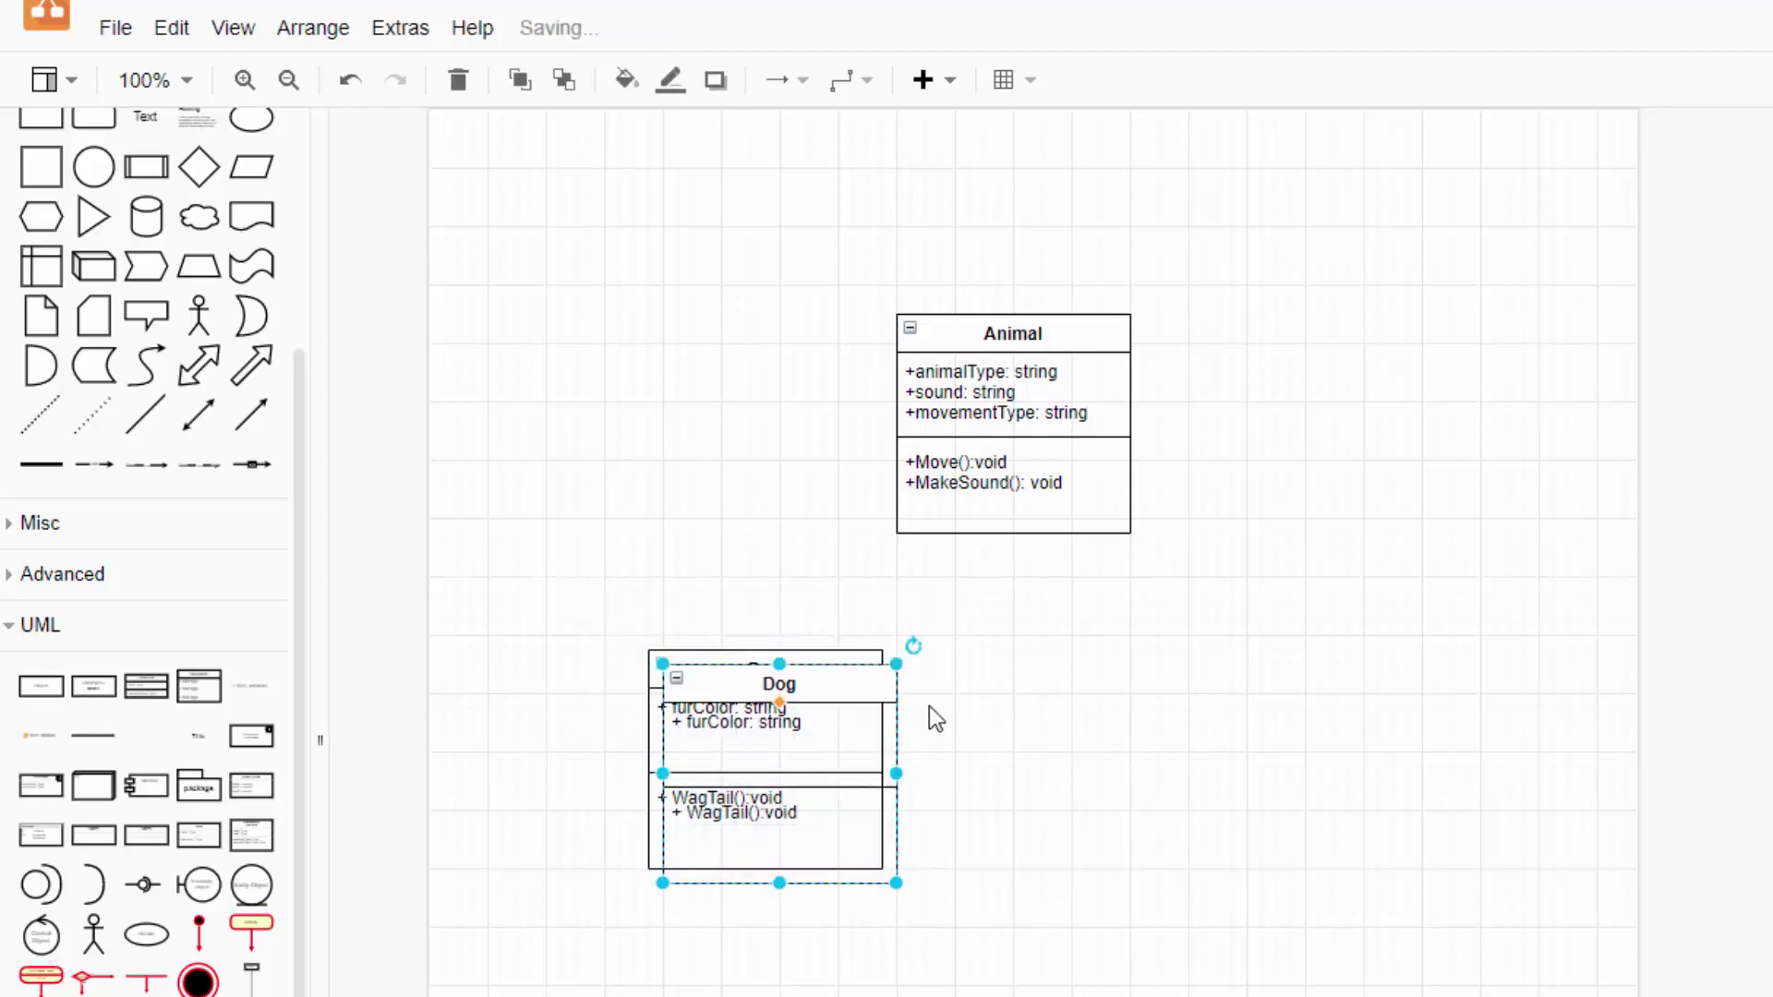
left_click_drag(825, 683, 1311, 688)
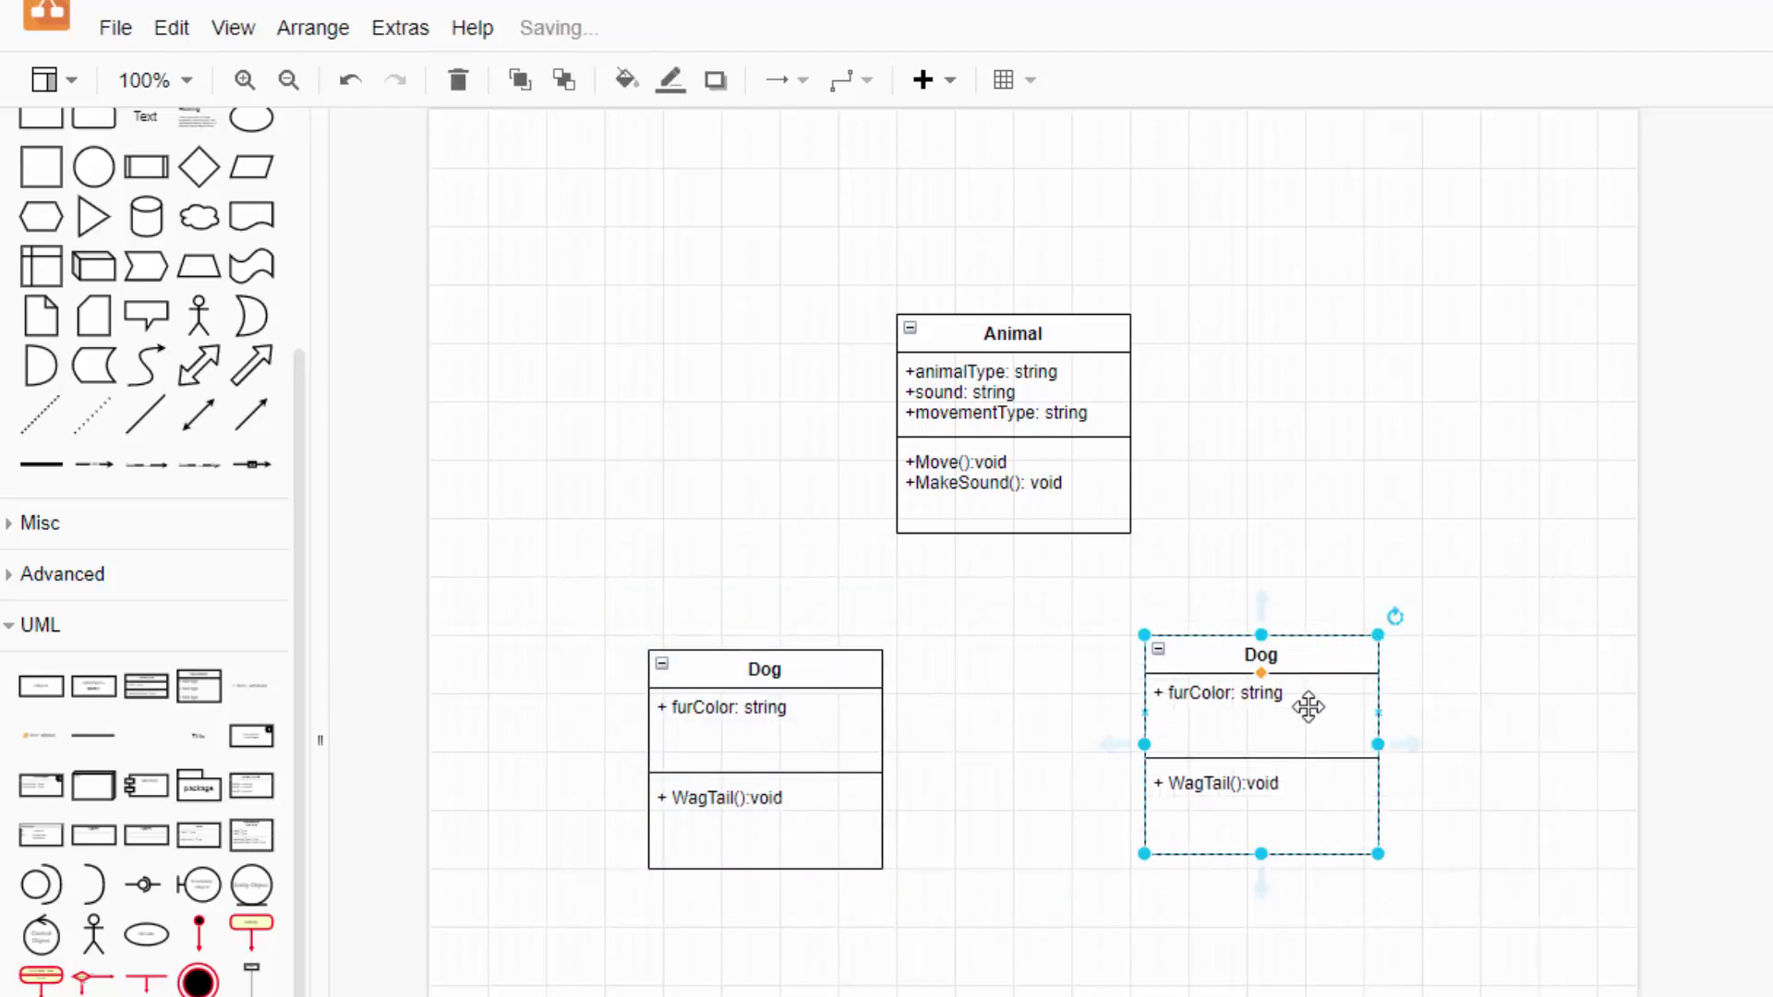
double_click(1267, 658)
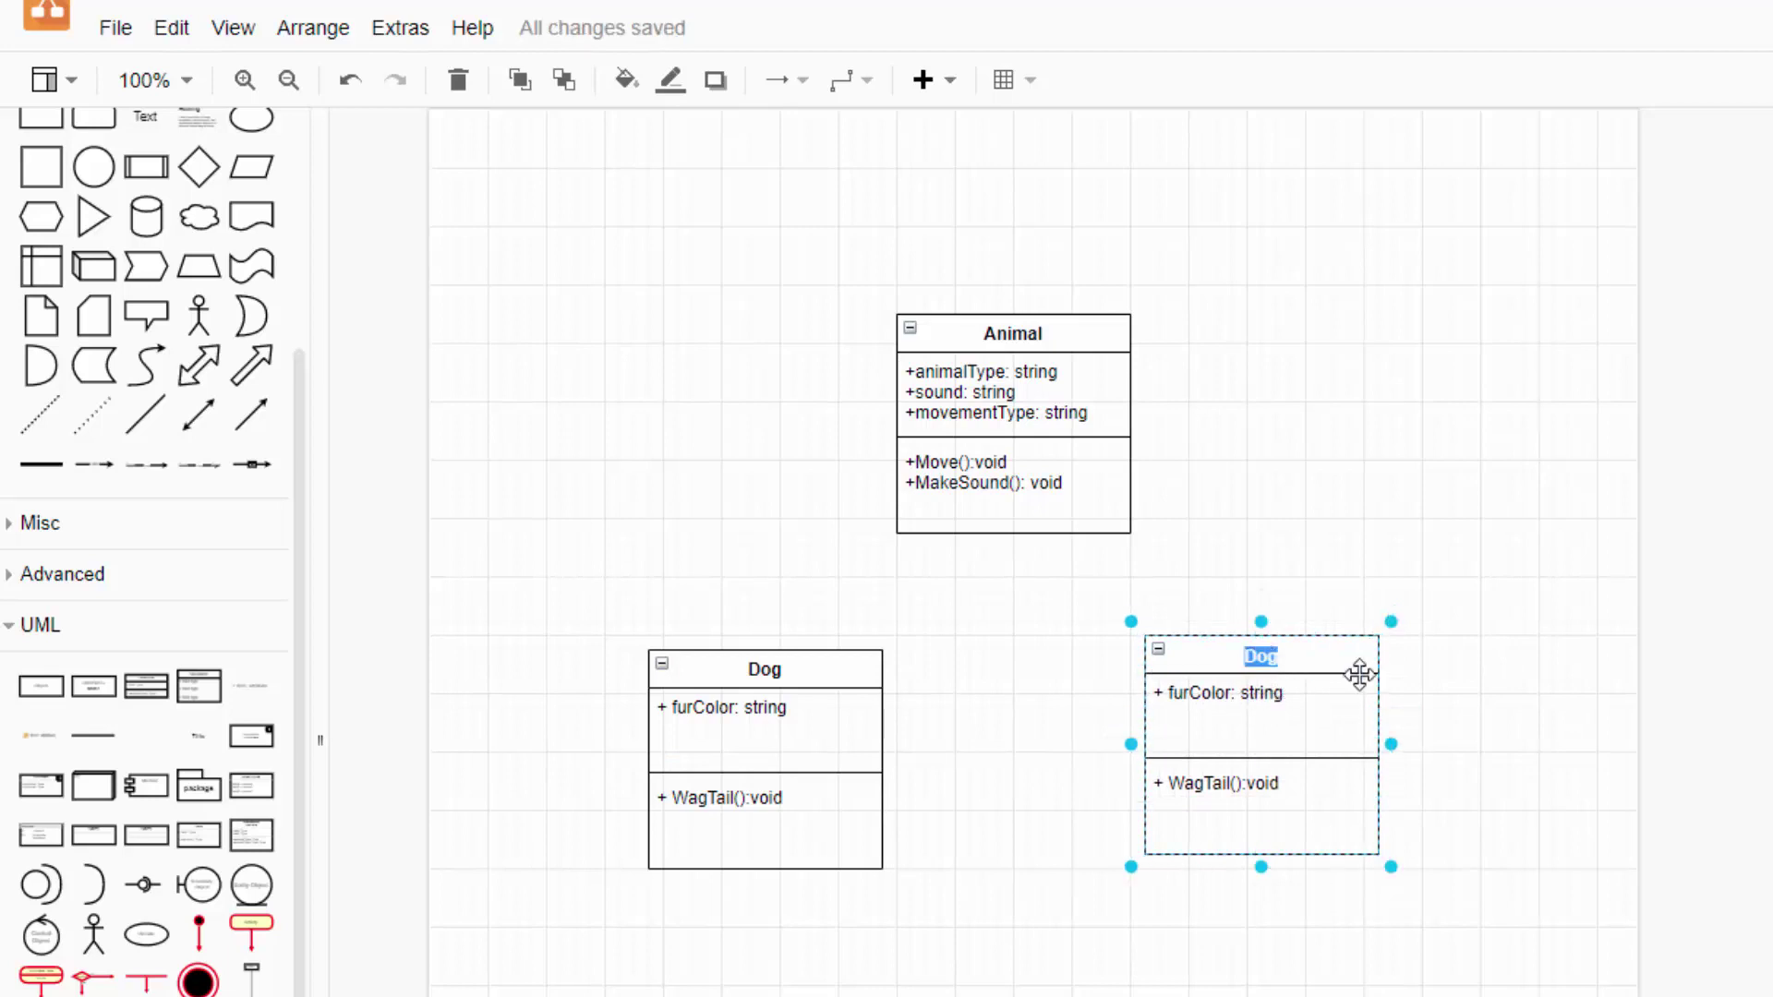
type("Bird")
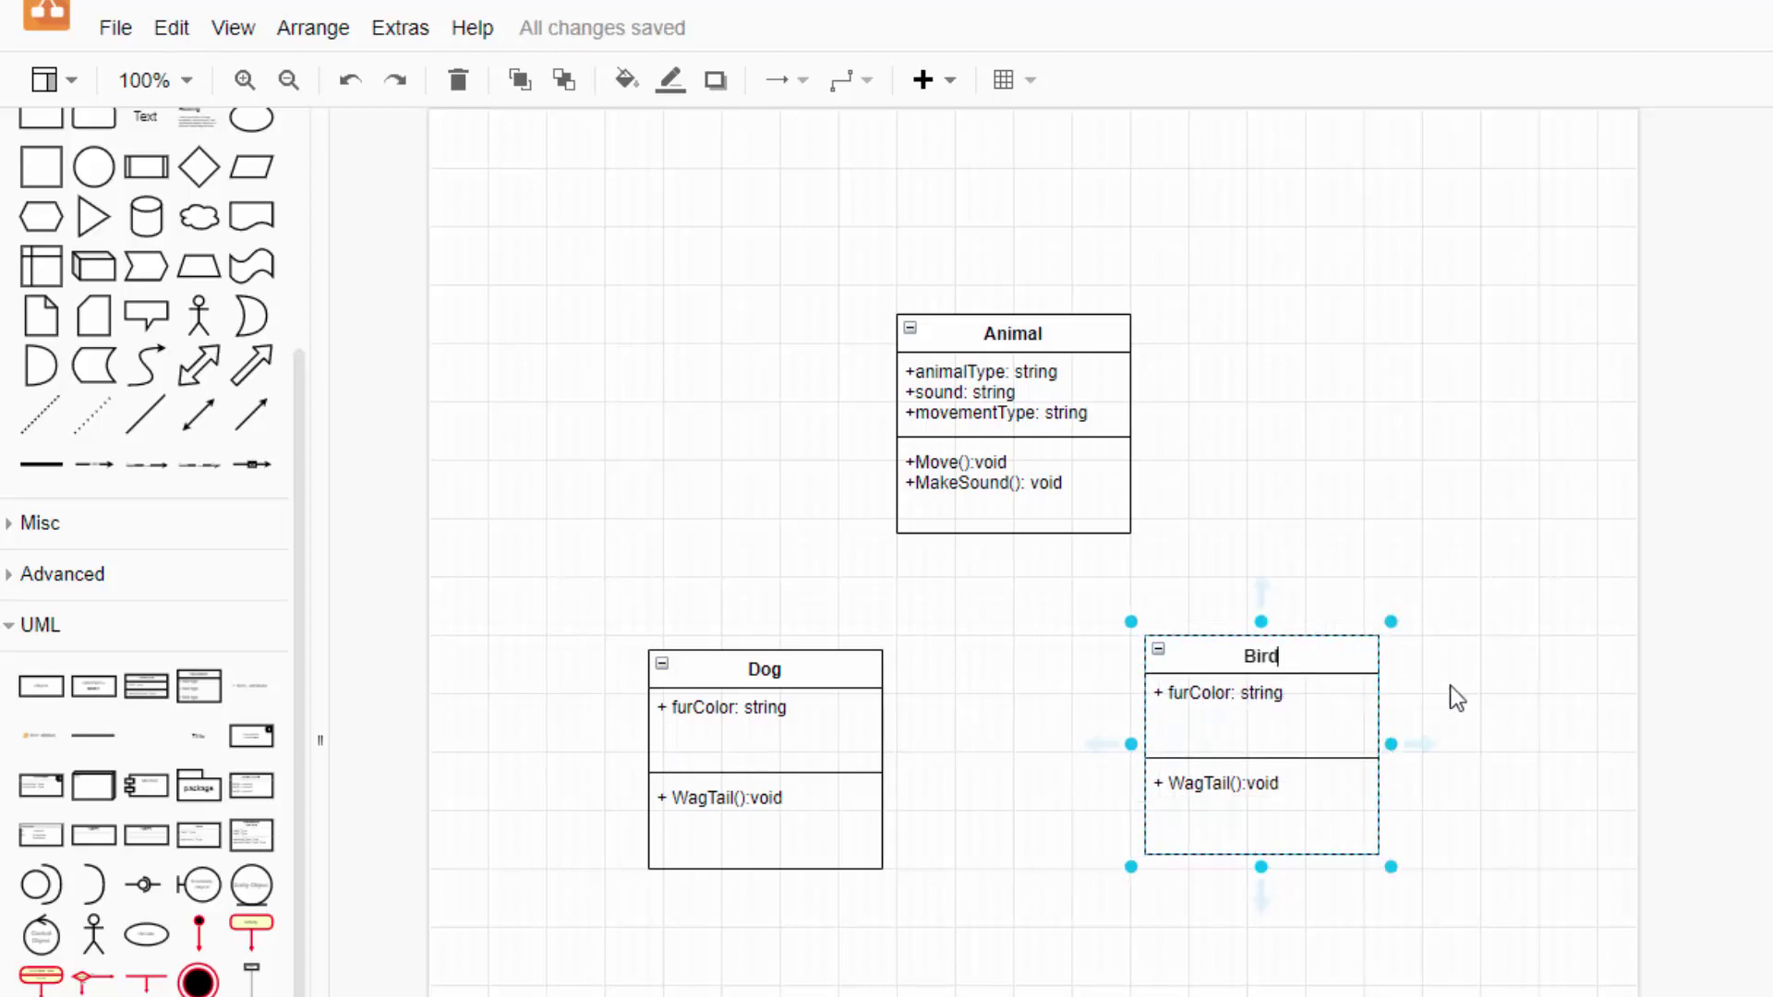
left_click(1148, 665)
Delete the furColor attribute row from Bird
left_click(1266, 693)
double_click(1317, 696)
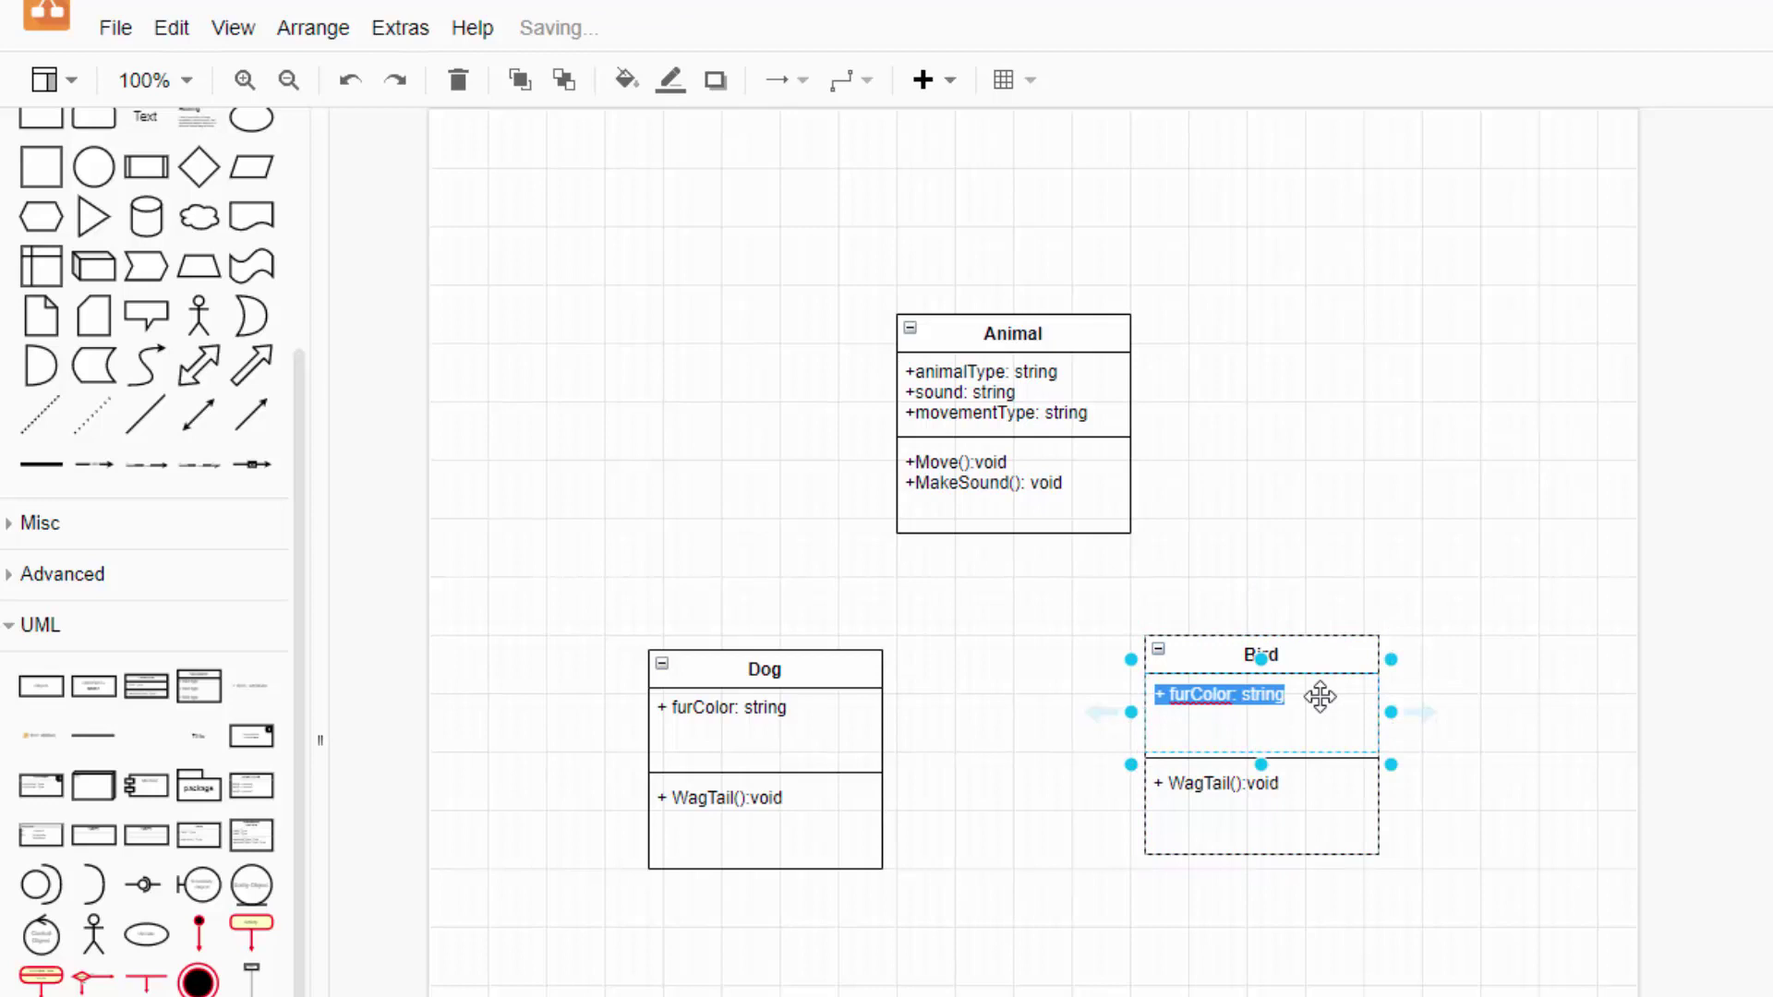
key("BackSpace")
key("Escape")
key("Delete")
Change Bird's method from WagTail to LayEgg():void
double_click(1223, 704)
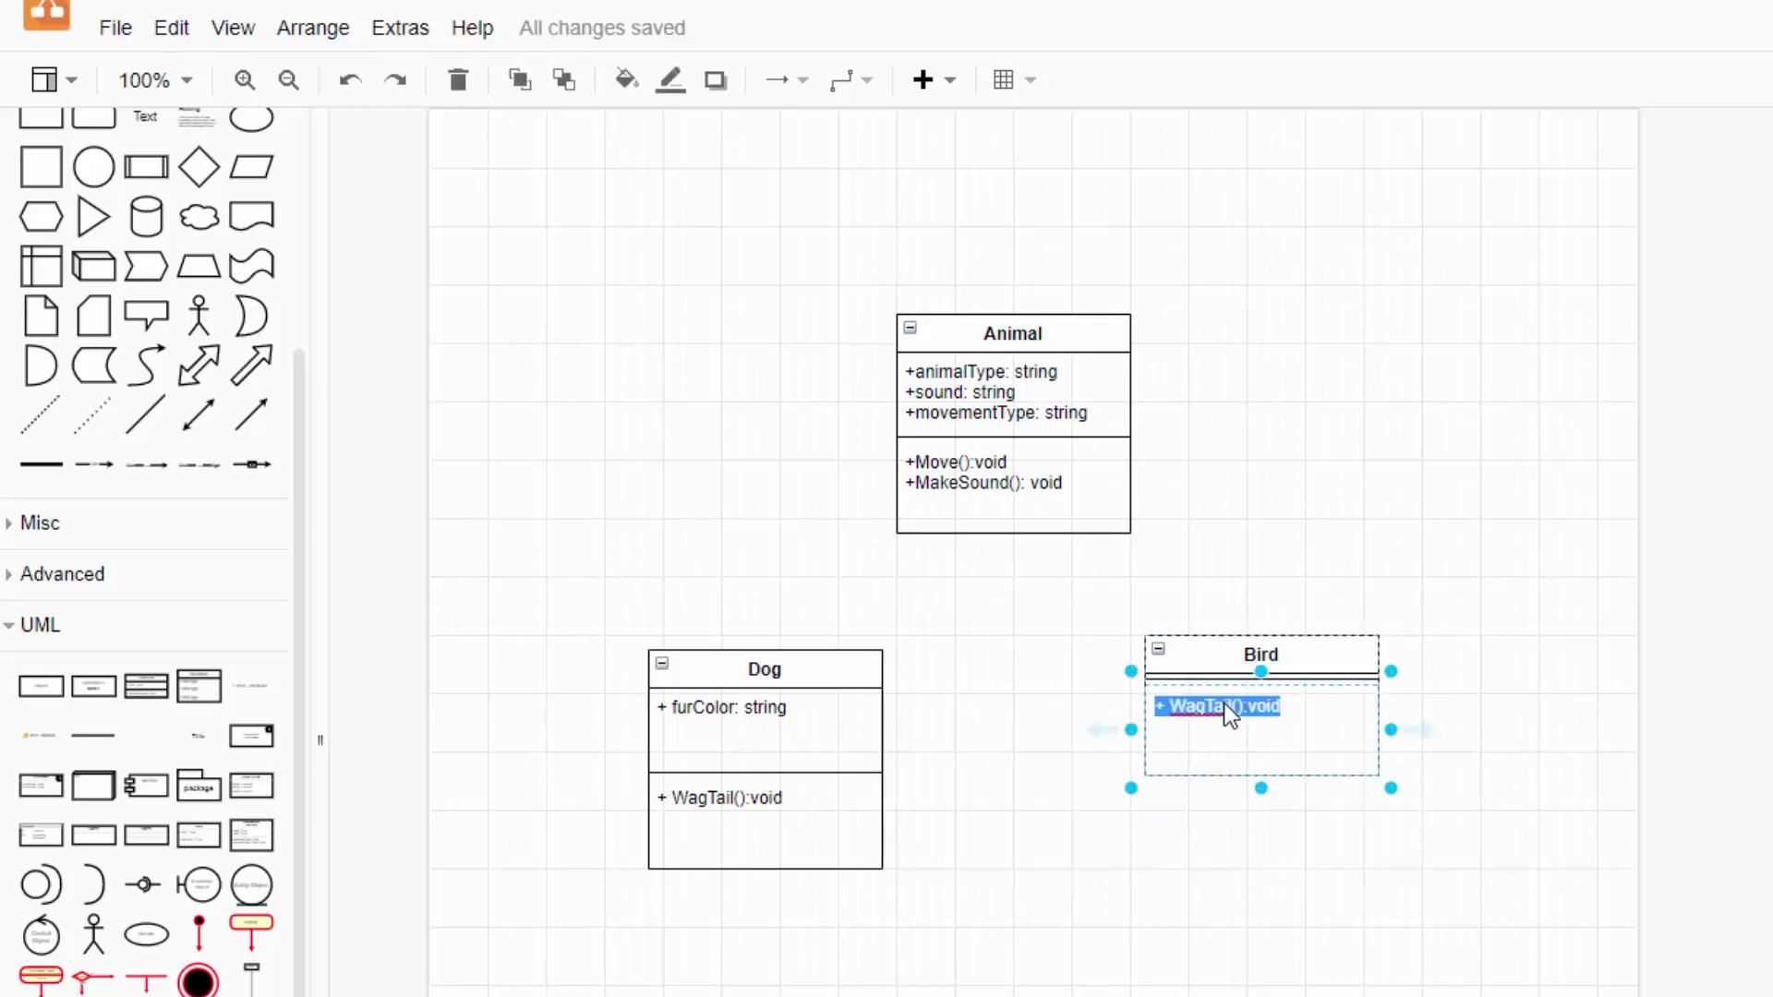
left_click(1219, 708)
left_click(1243, 706)
key("BackSpace")
key("BackSpace")
key("BackSpace")
key("BackSpace")
key("BackSpace")
key("BackSpace")
key("BackSpace")
key("BackSpace")
key("BackSpace")
key("BackSpace")
key("BackSpace")
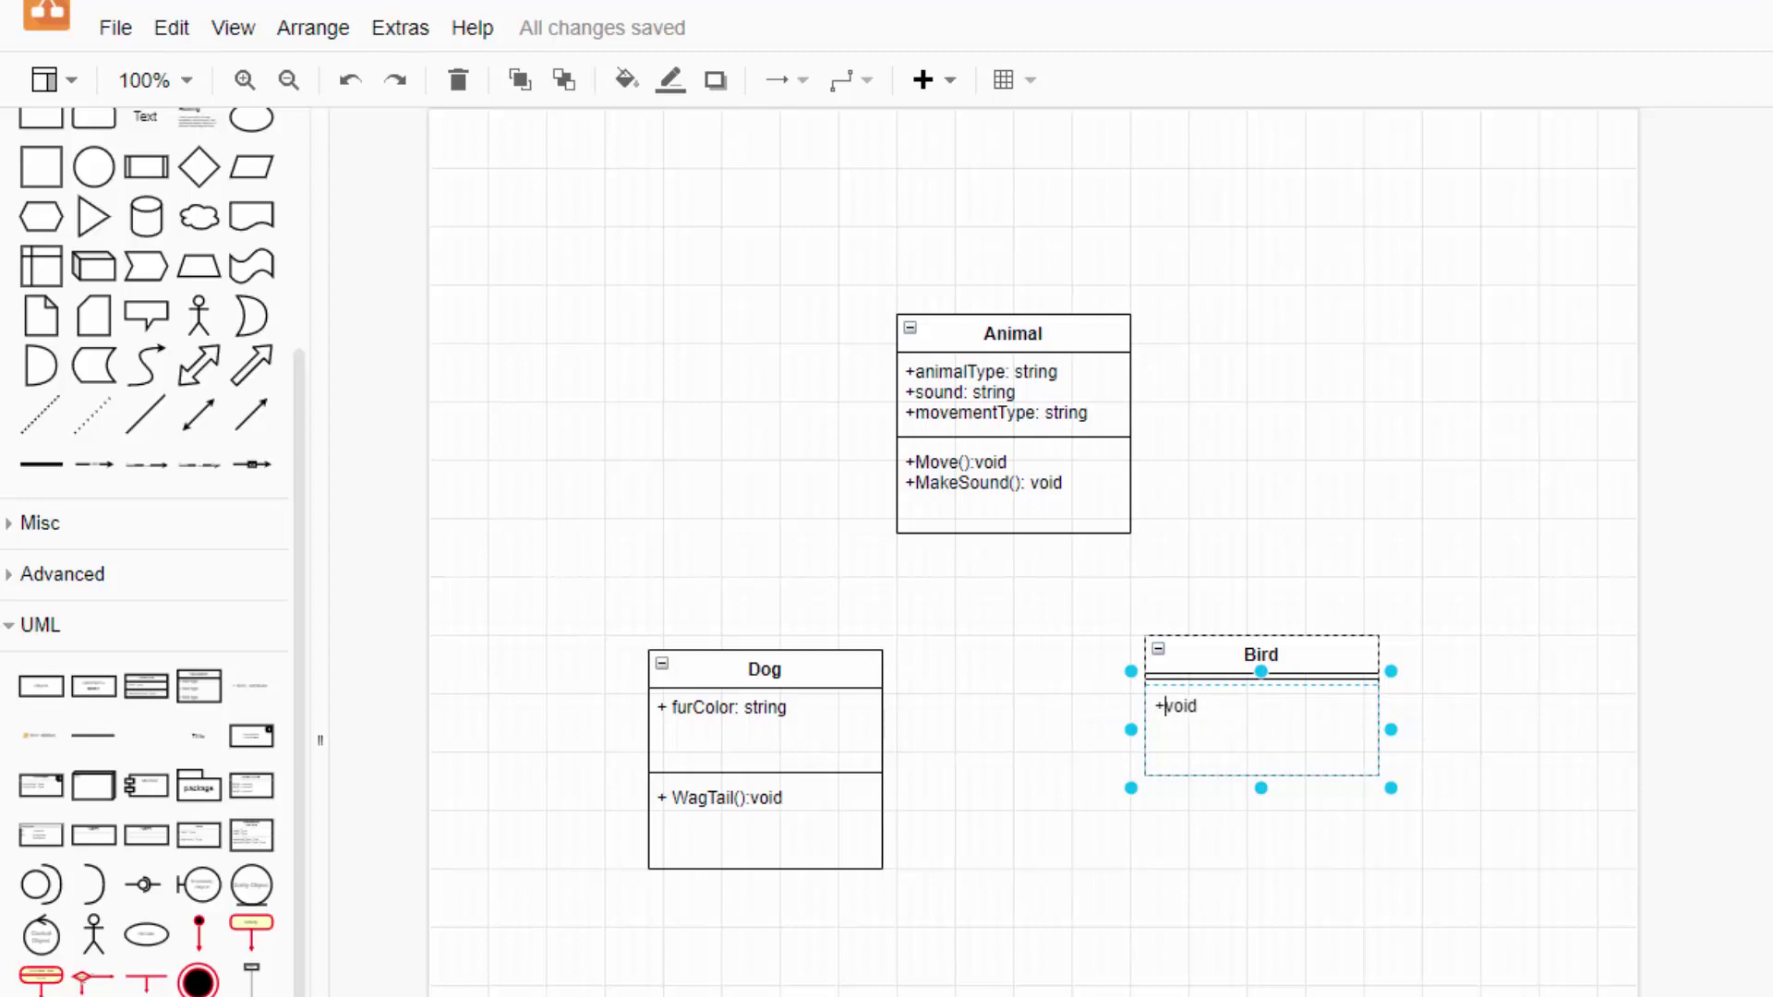
type("LayEgg():")
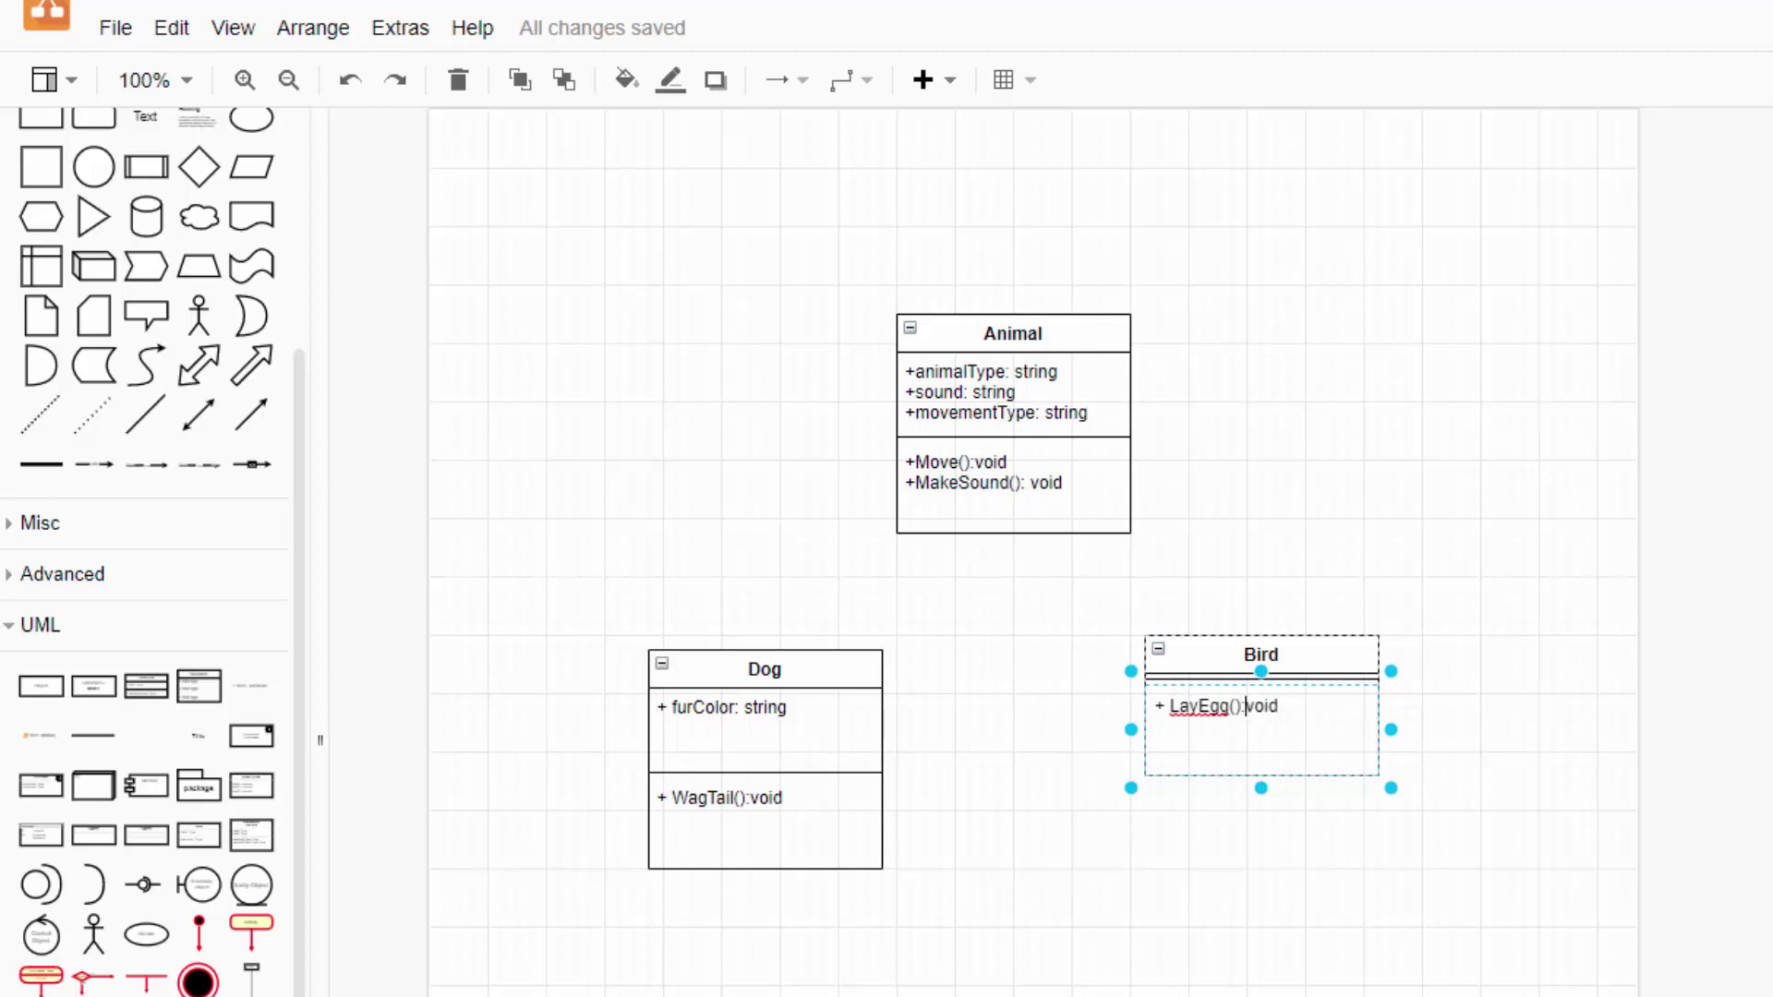
Switch to orthogonal connector routing and draw a connector from Dog's top to Animal's bottom
left_click(820, 263)
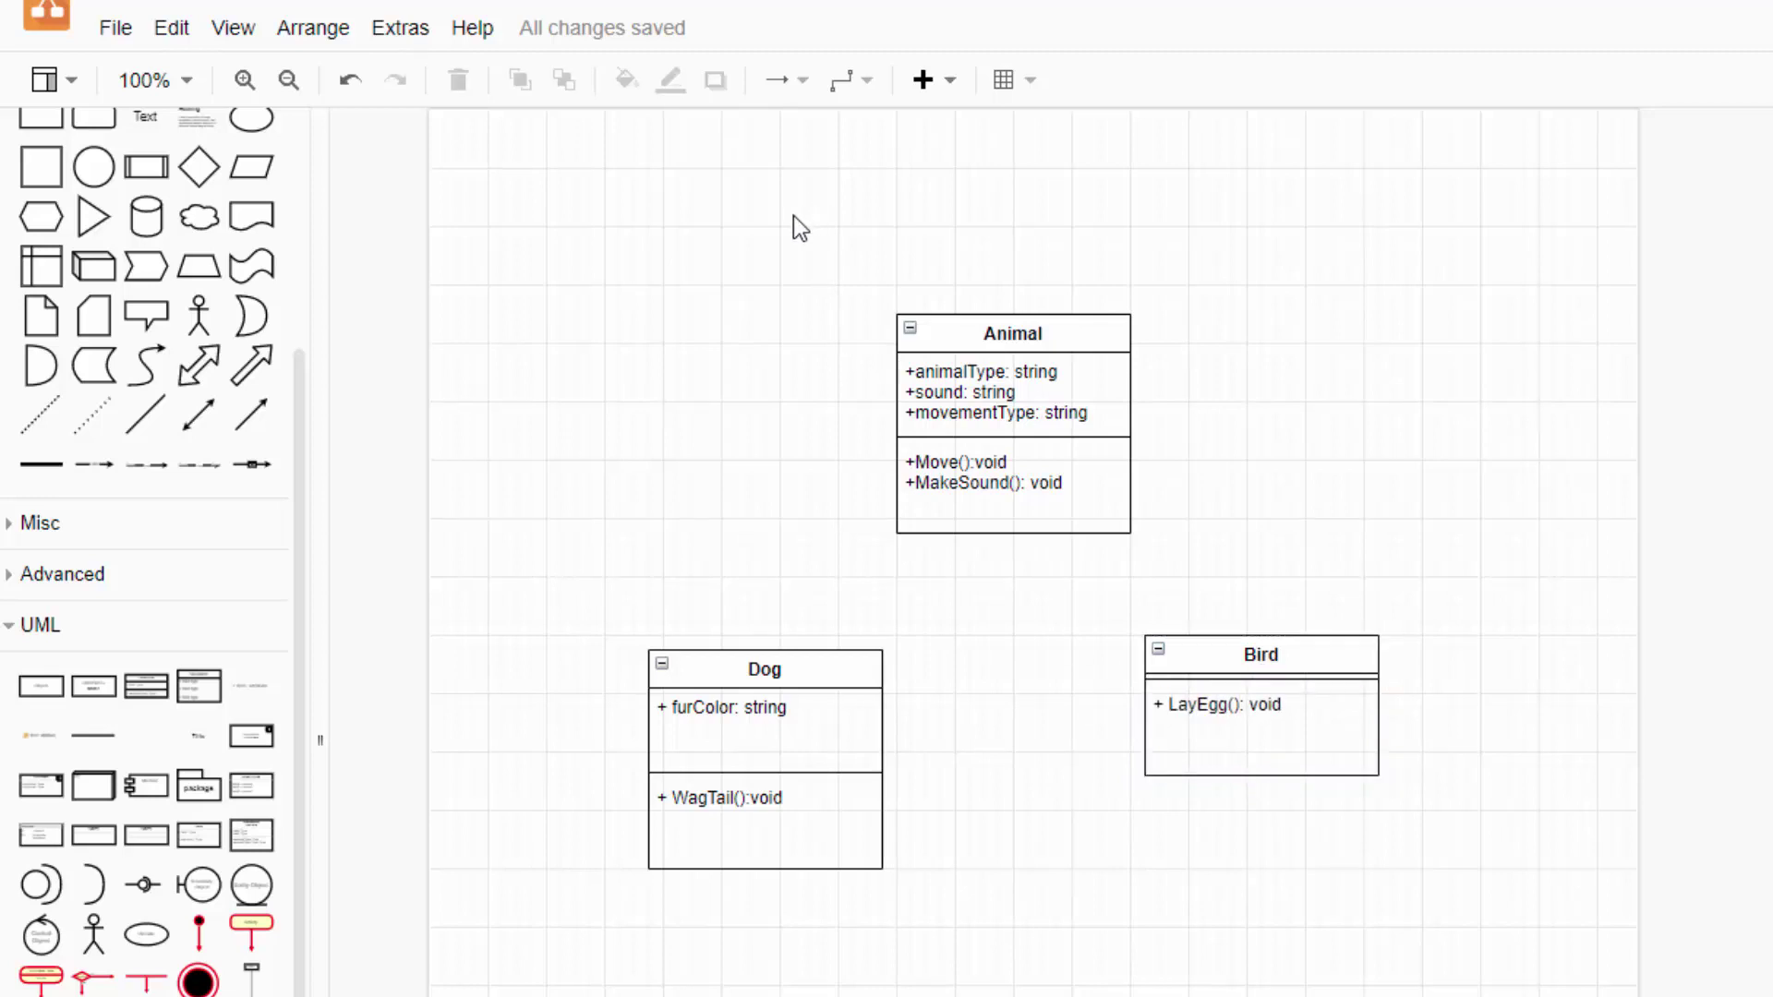
left_click(842, 85)
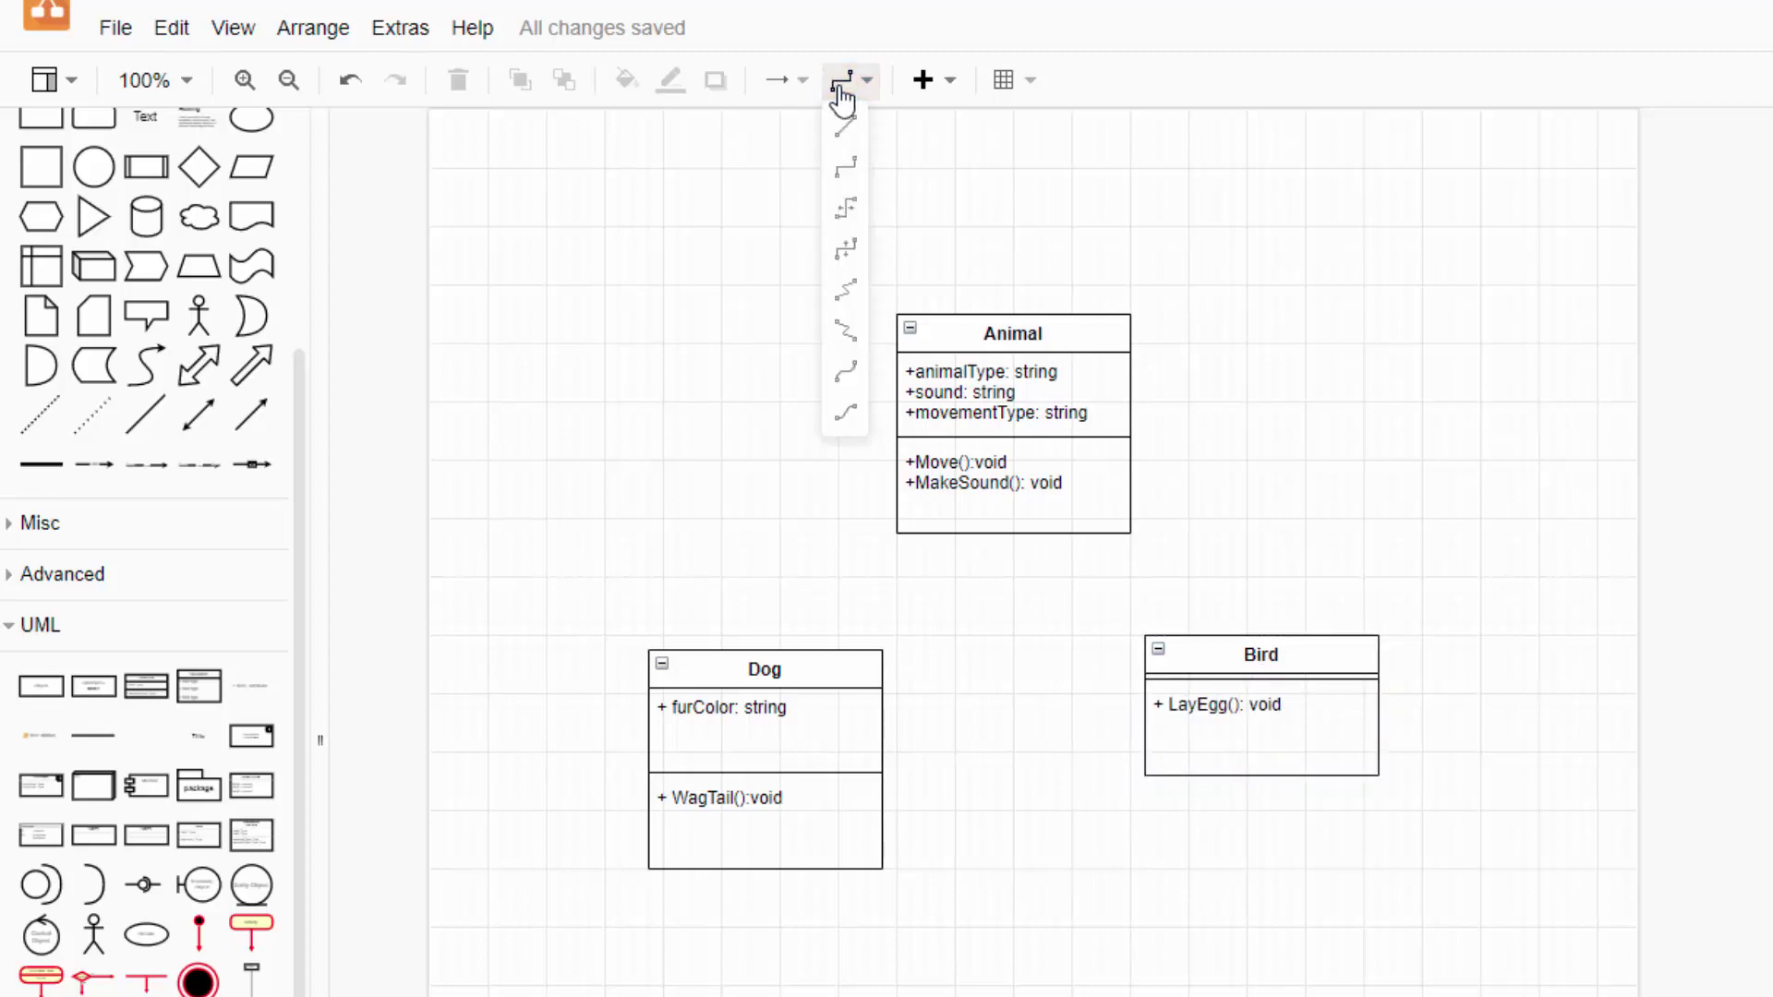
left_click(848, 170)
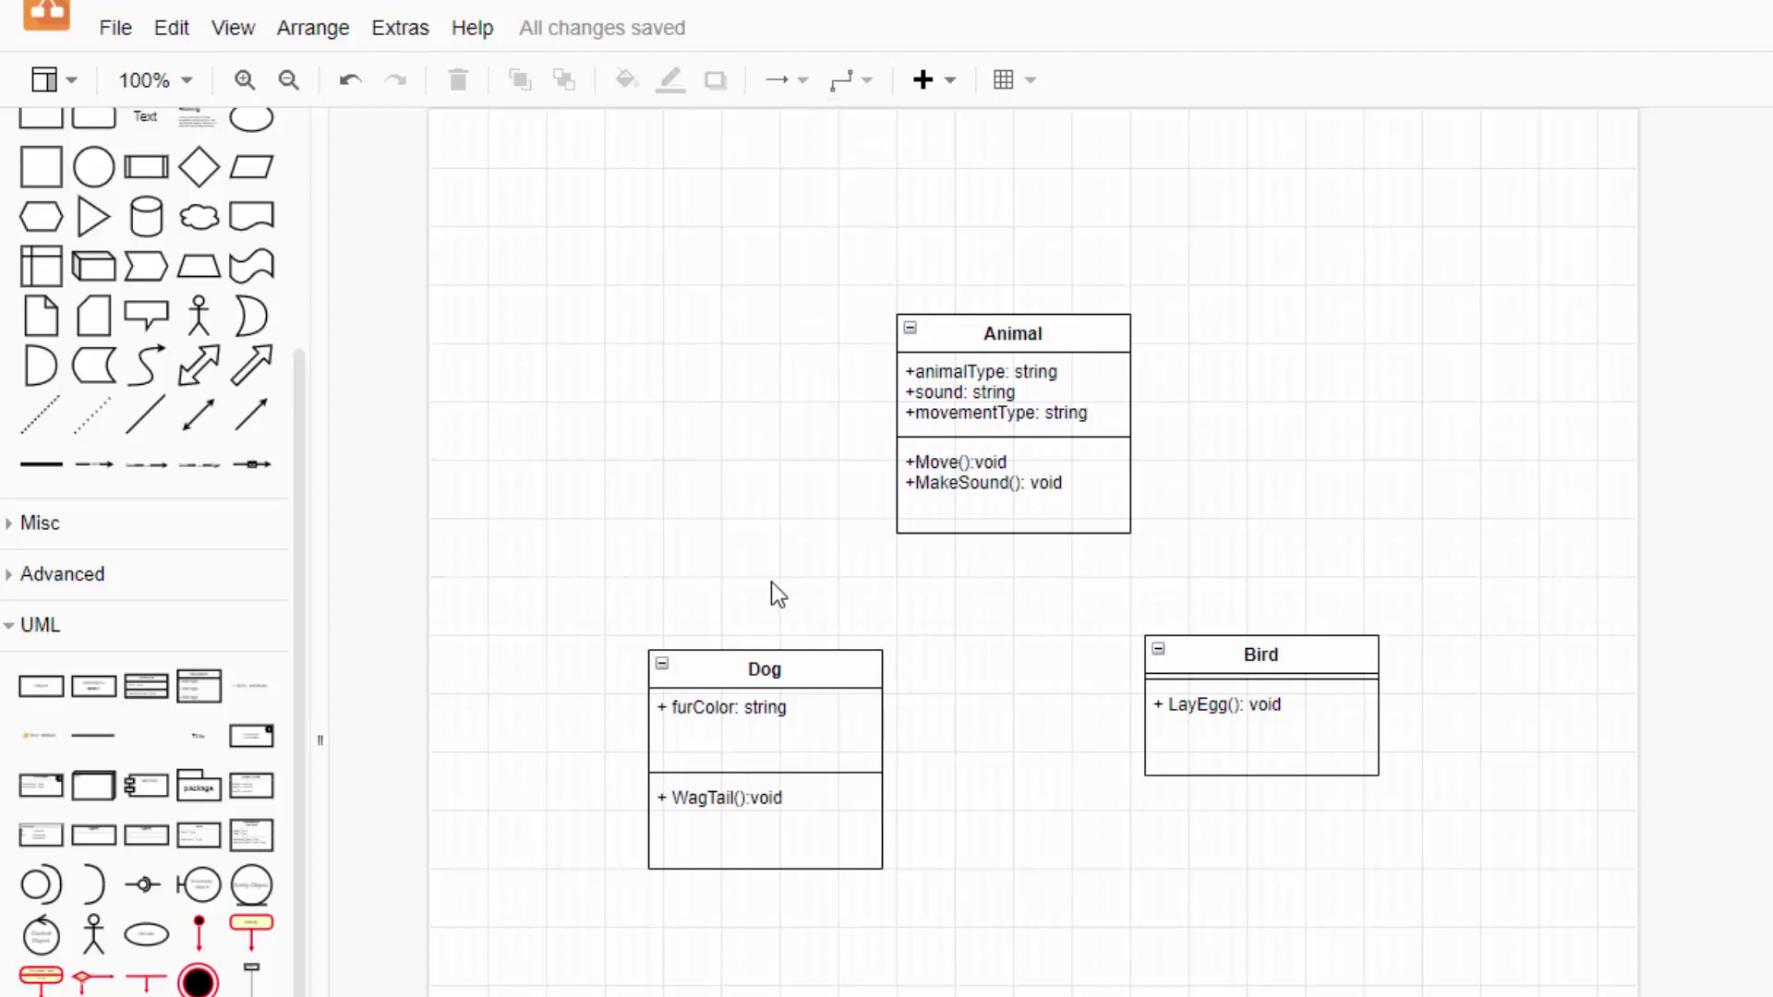
left_click_drag(758, 650, 1005, 535)
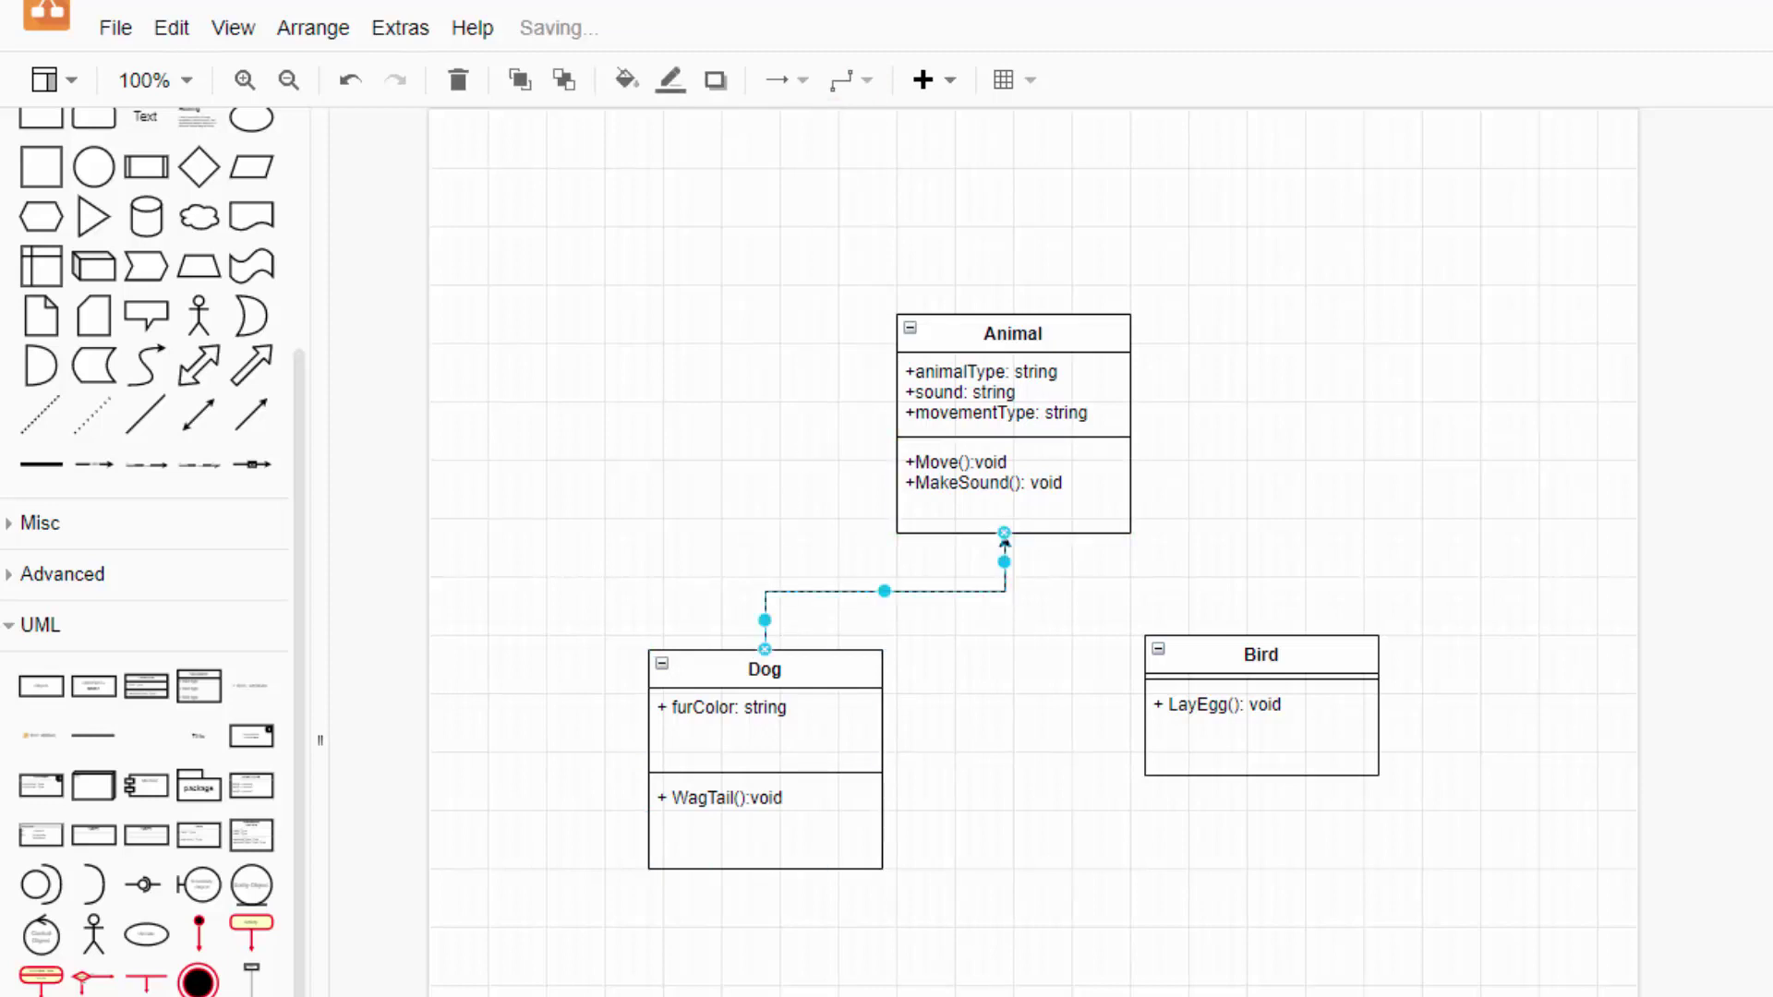
left_click(1025, 990)
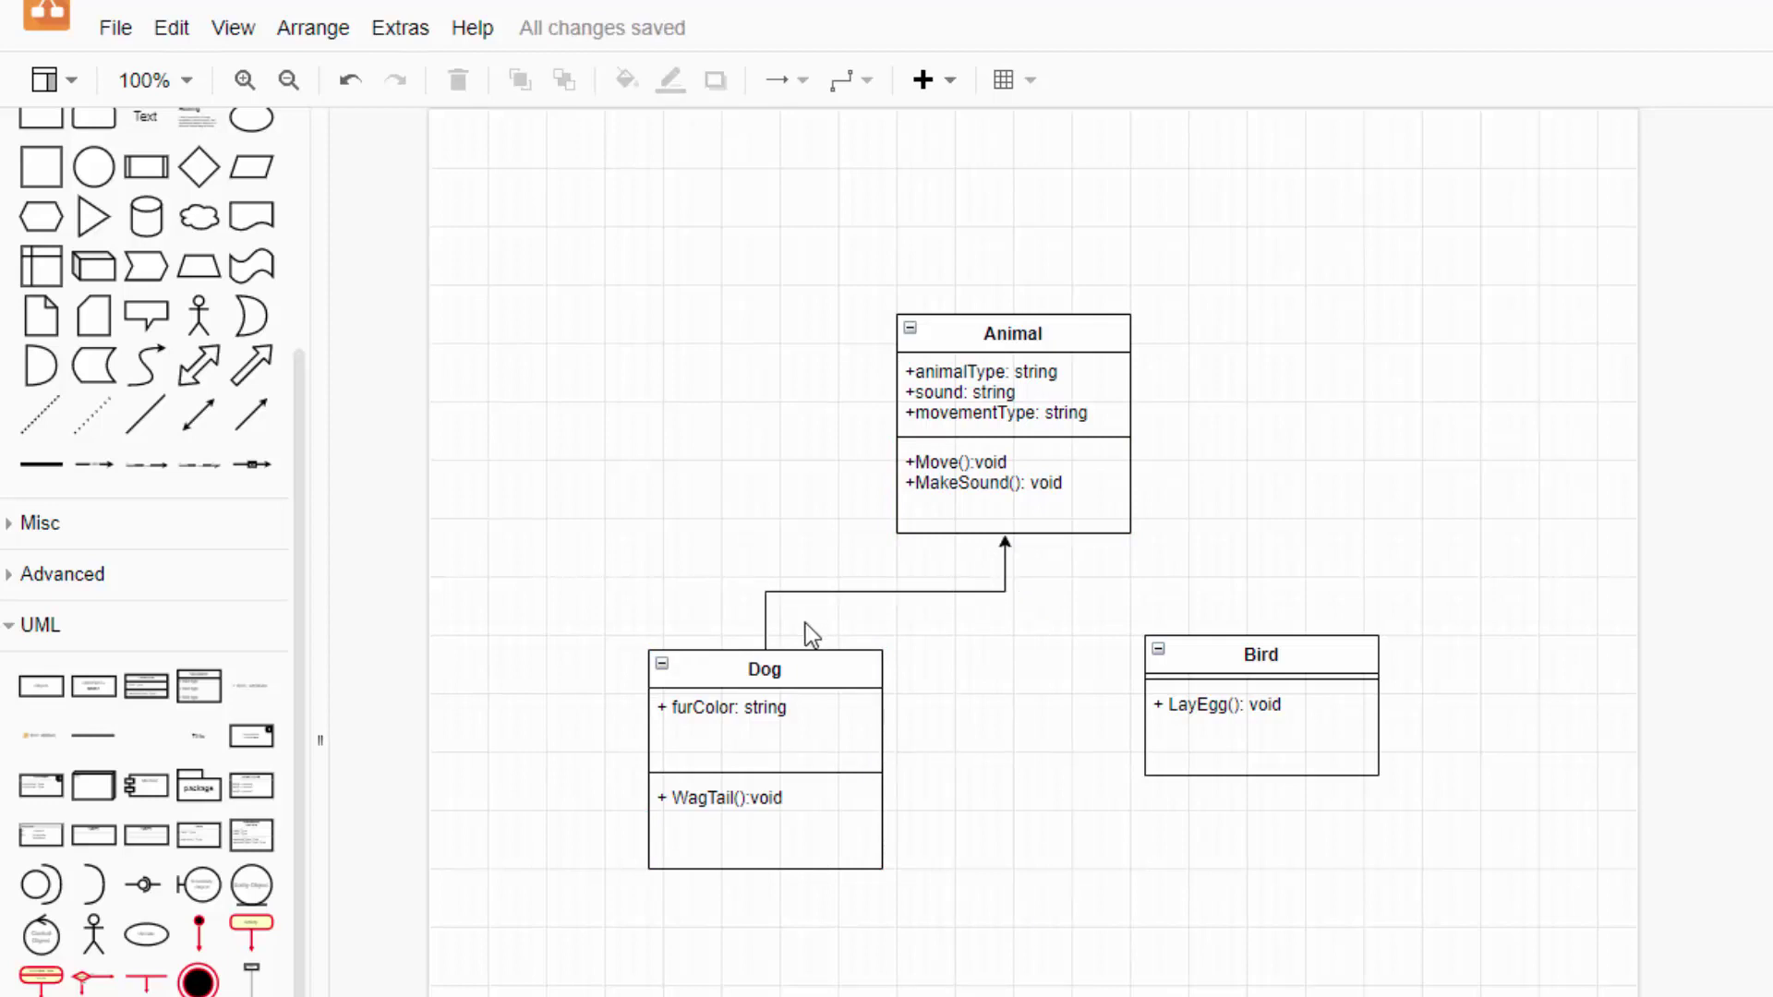
Set the Dog–Animal connector's line end to a hollow triangle arrowhead
left_click(1007, 583)
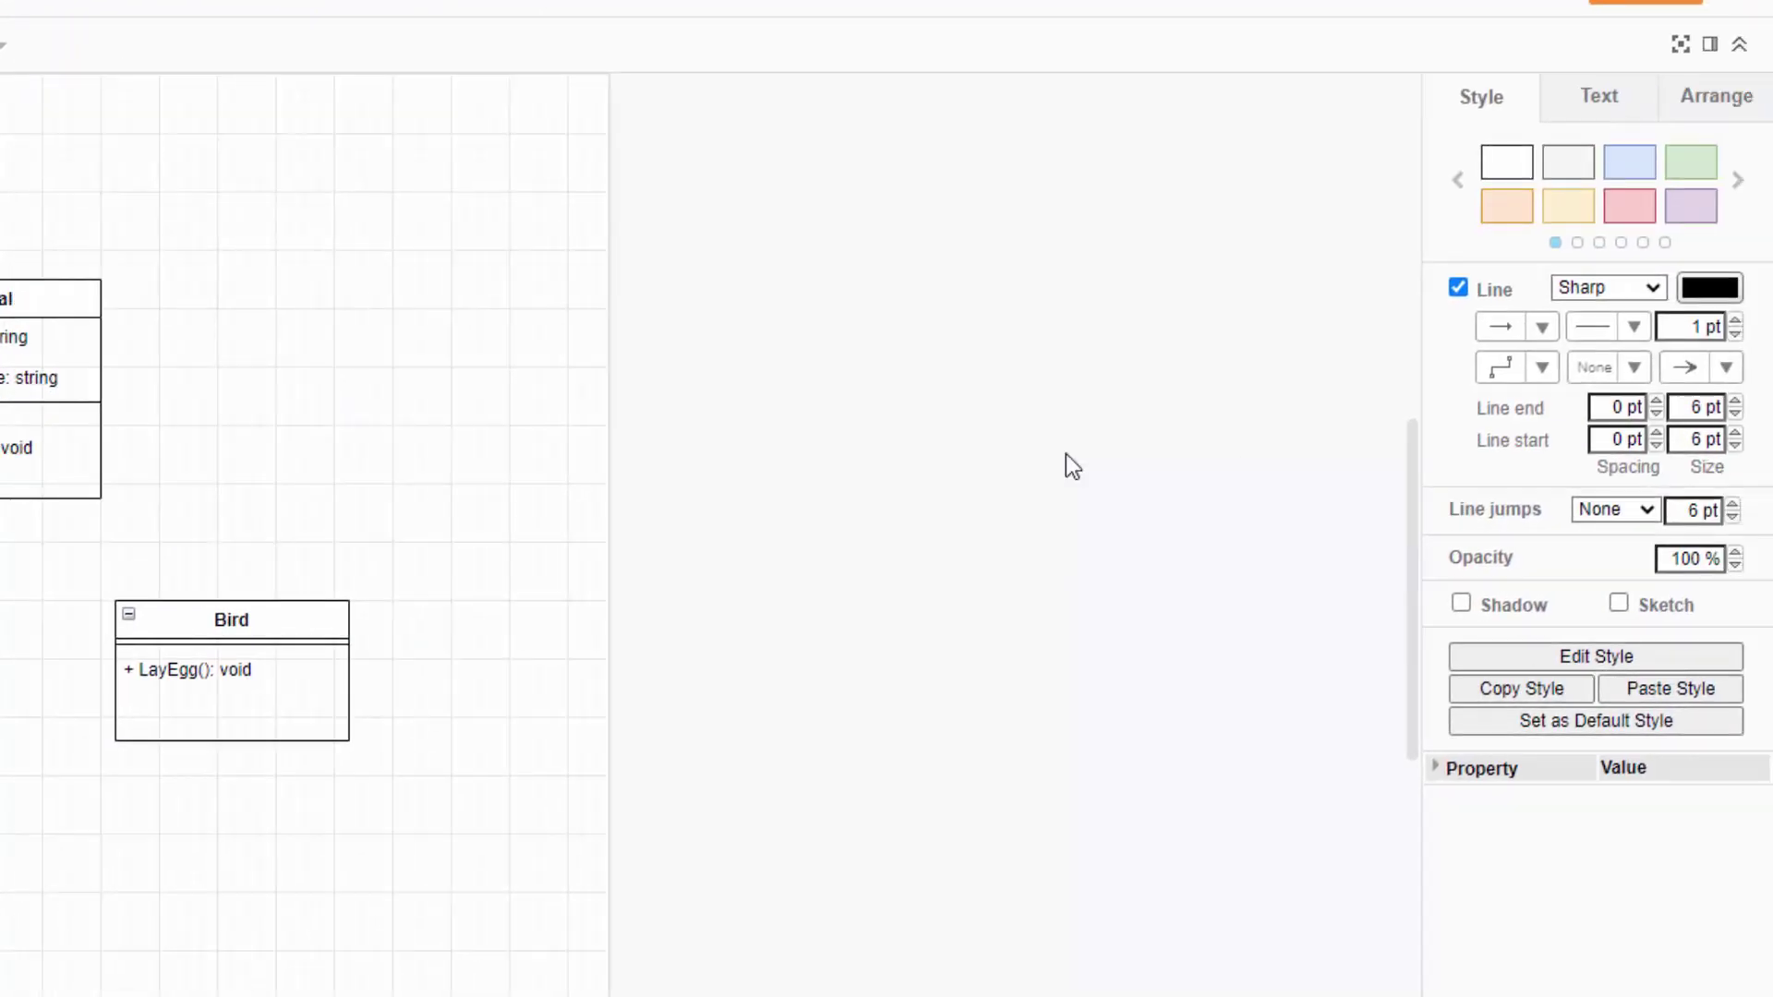
left_click(1727, 369)
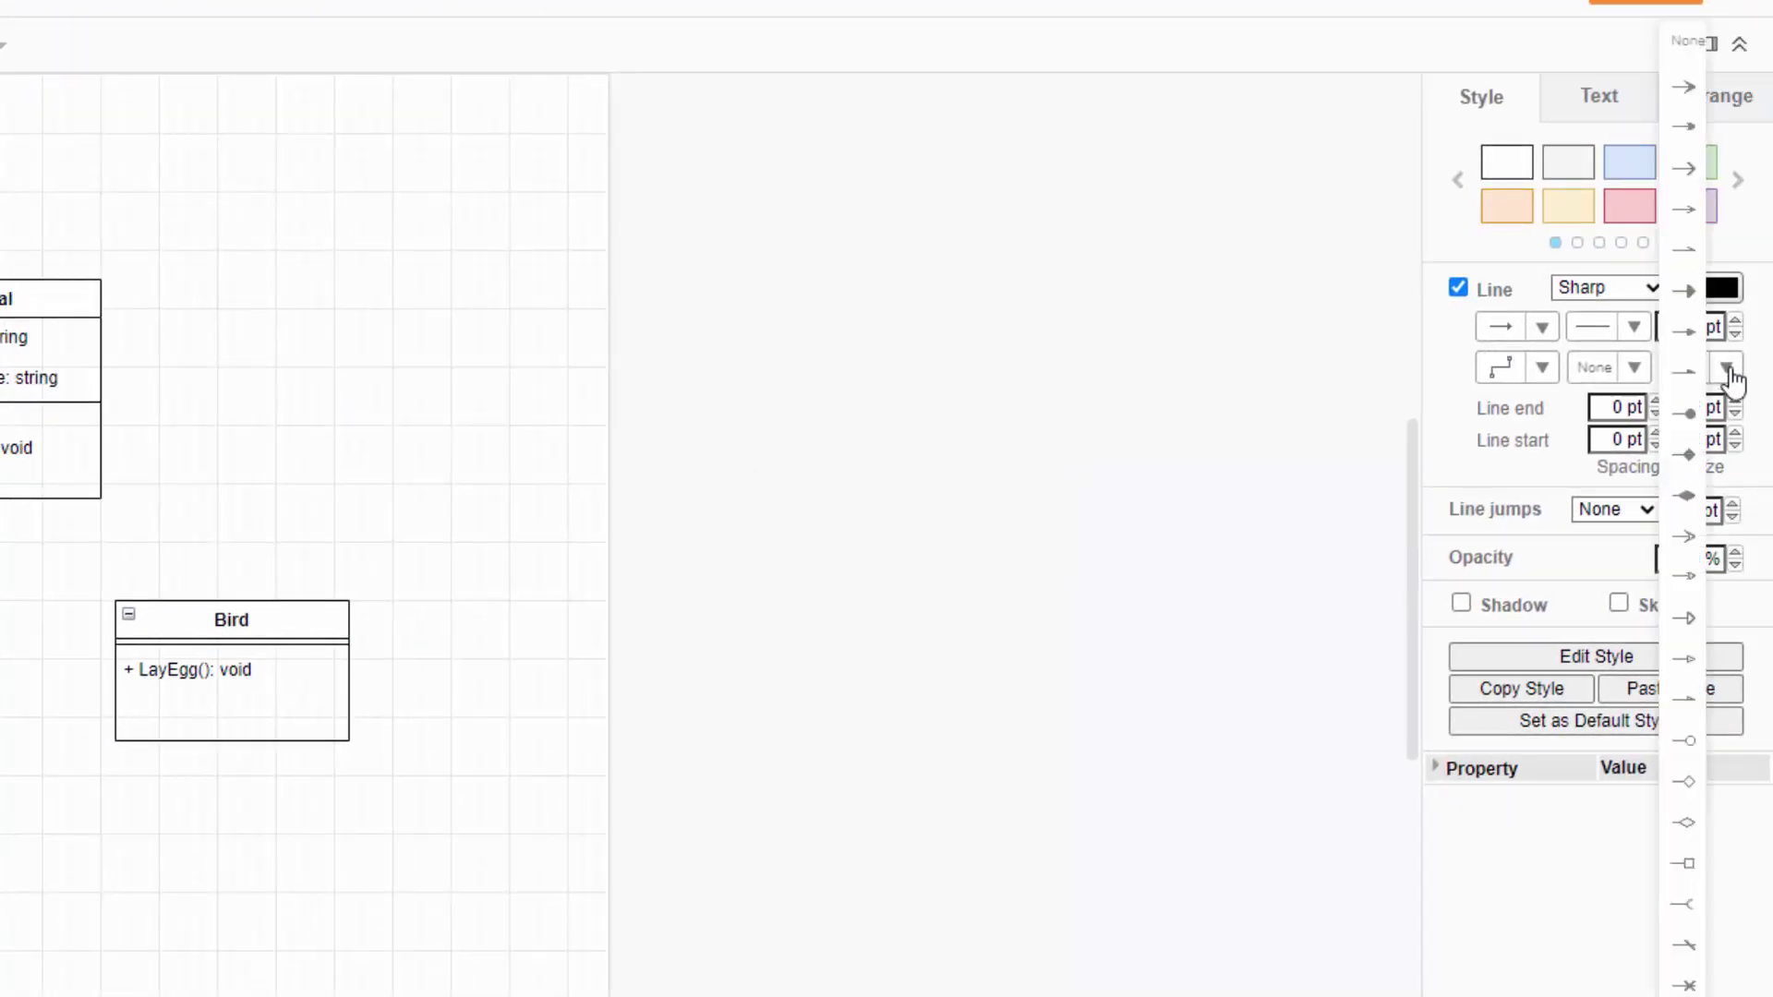
left_click(1682, 619)
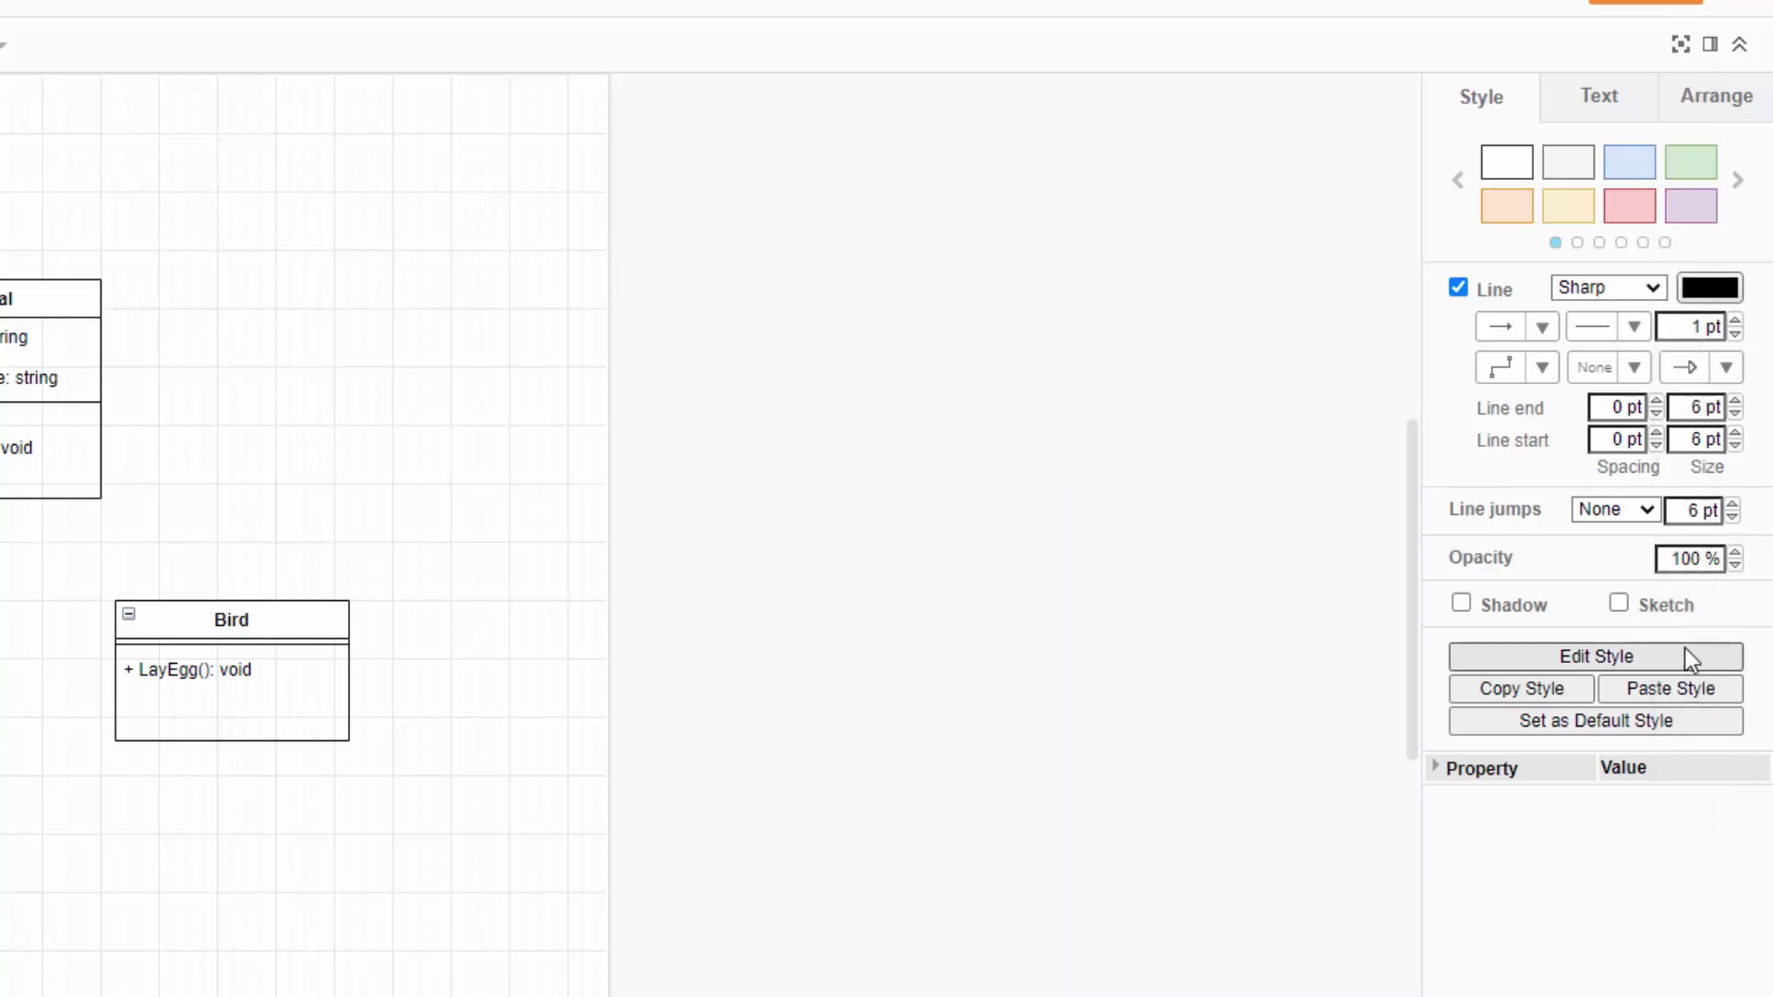
left_click(302, 550)
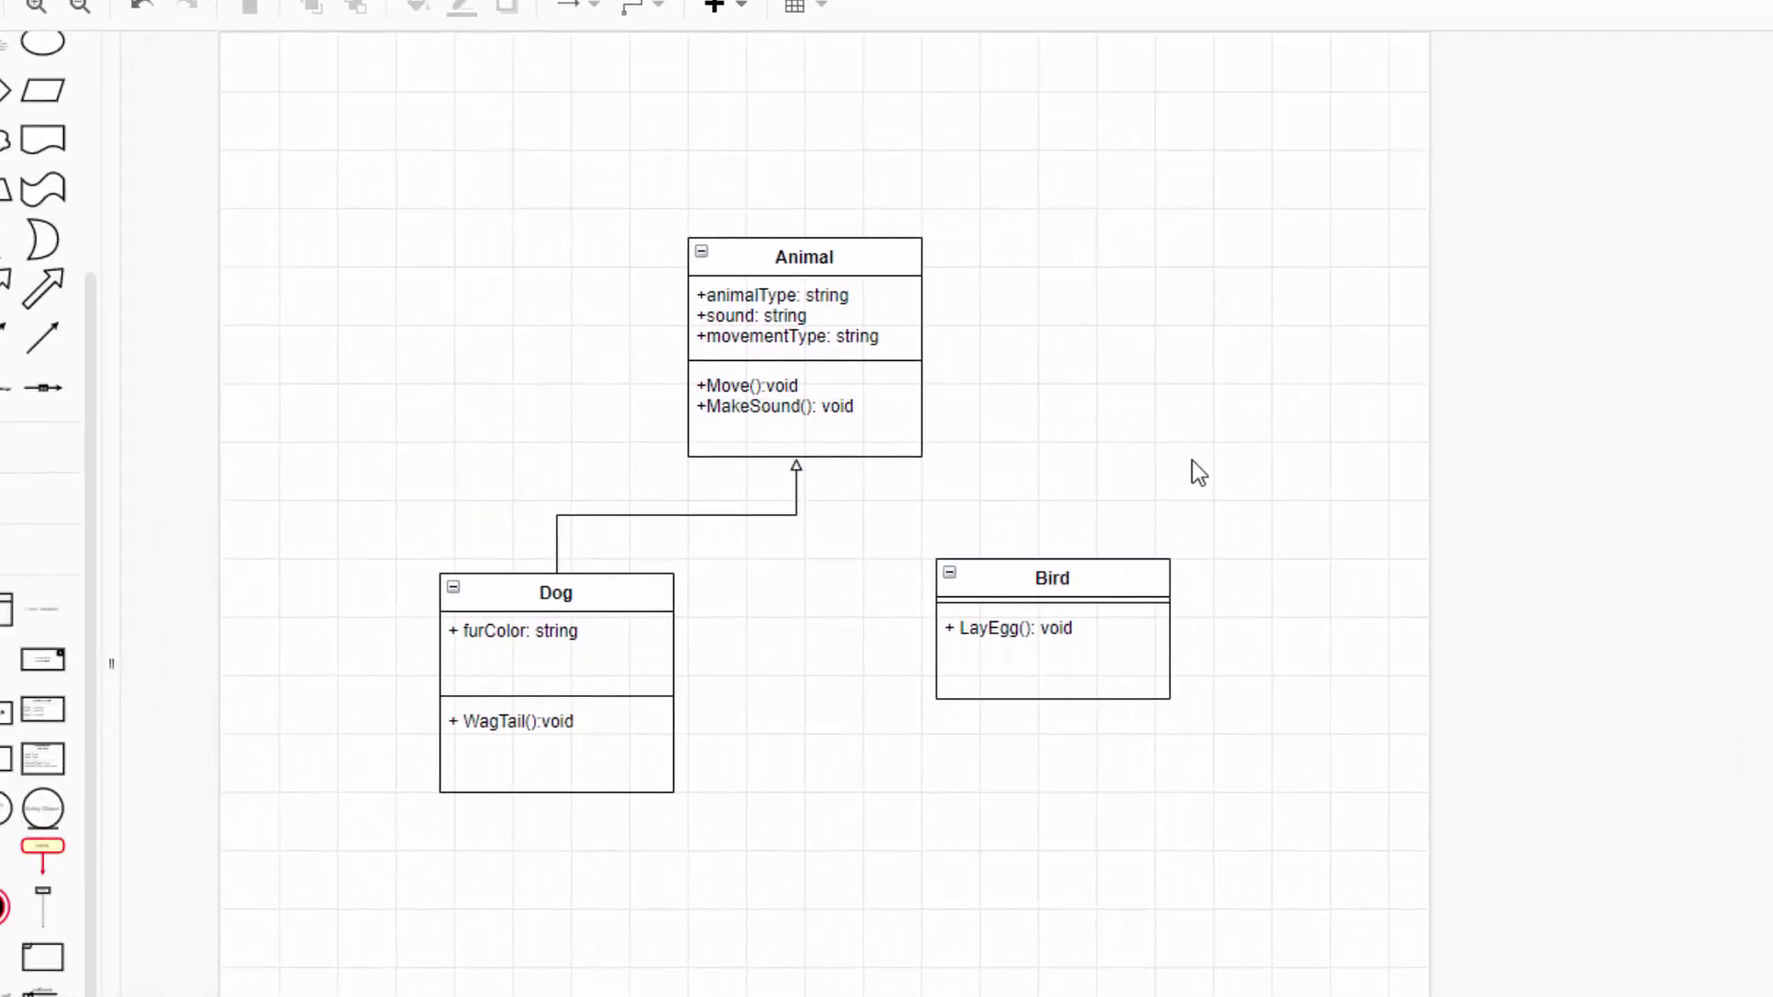
Duplicate the inheritance connector and reattach it from Bird's top to Animal's bottom
left_click(773, 514)
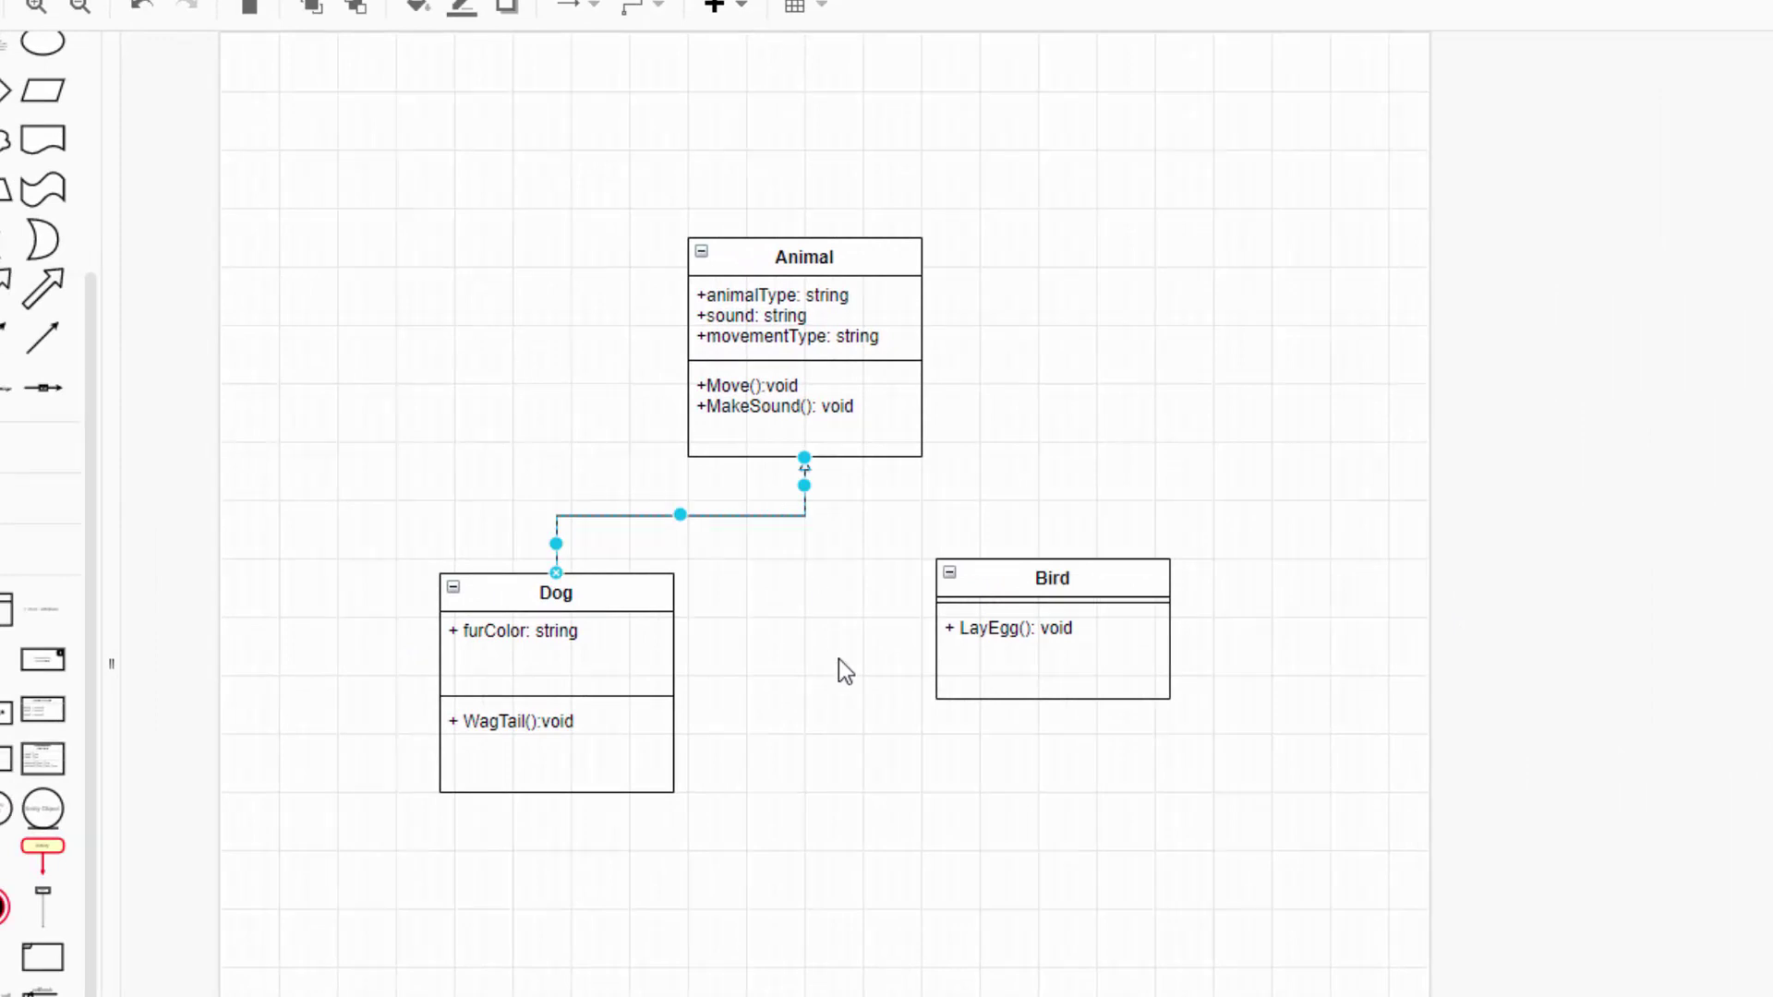
left_click(745, 668)
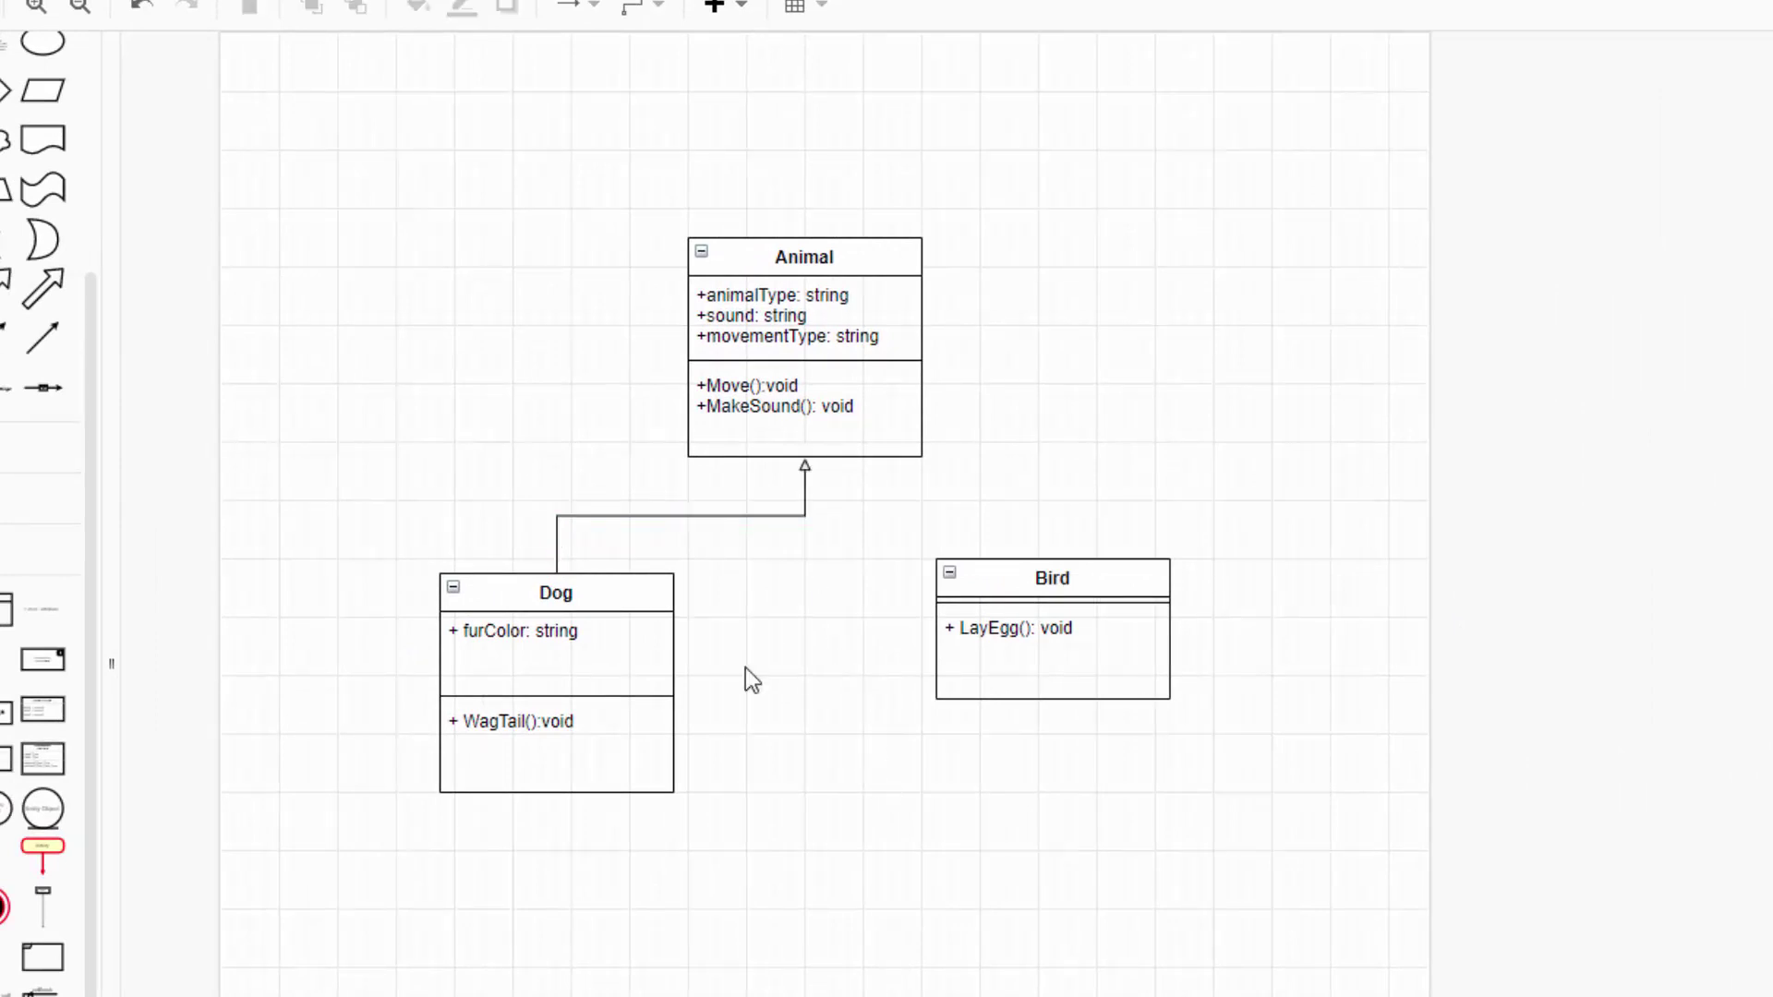
left_click(728, 515)
key("ctrl+d")
left_click_drag(820, 474, 804, 459)
left_click_drag(573, 598, 1051, 556)
left_click(740, 569)
Italicise the Animal class title with Ctrl+I
left_click(834, 263)
double_click(834, 263)
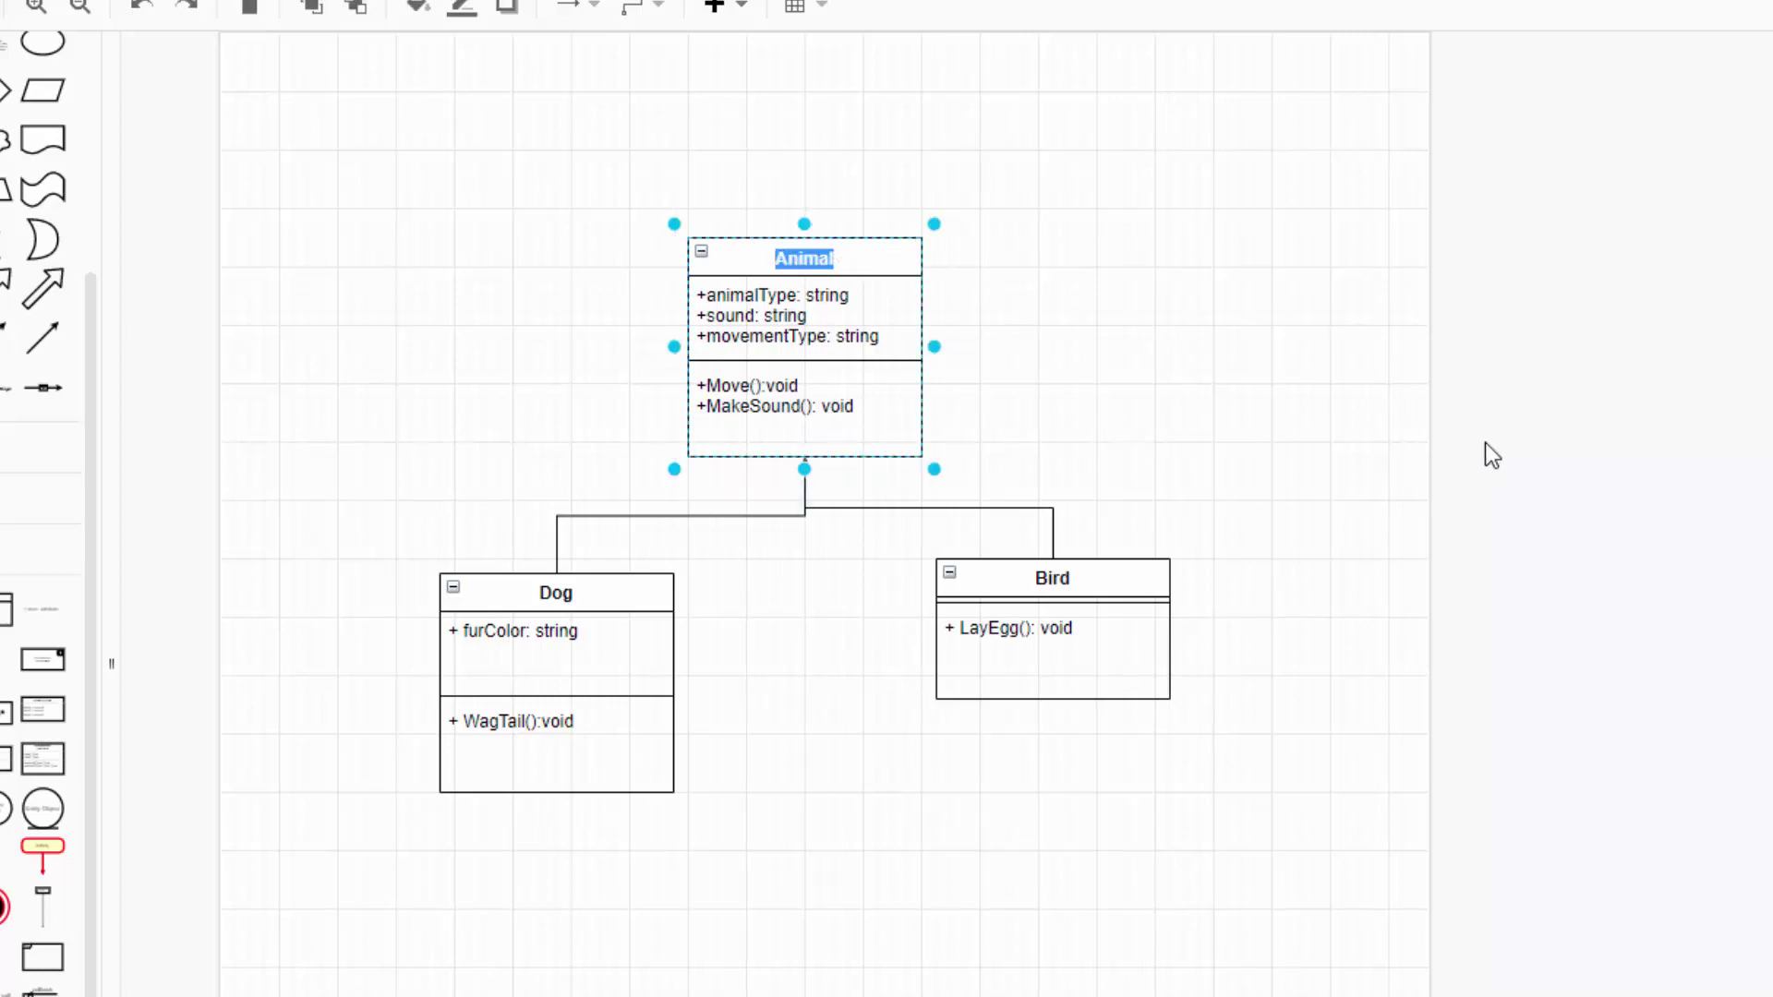
key("ctrl+i")
key("Escape")
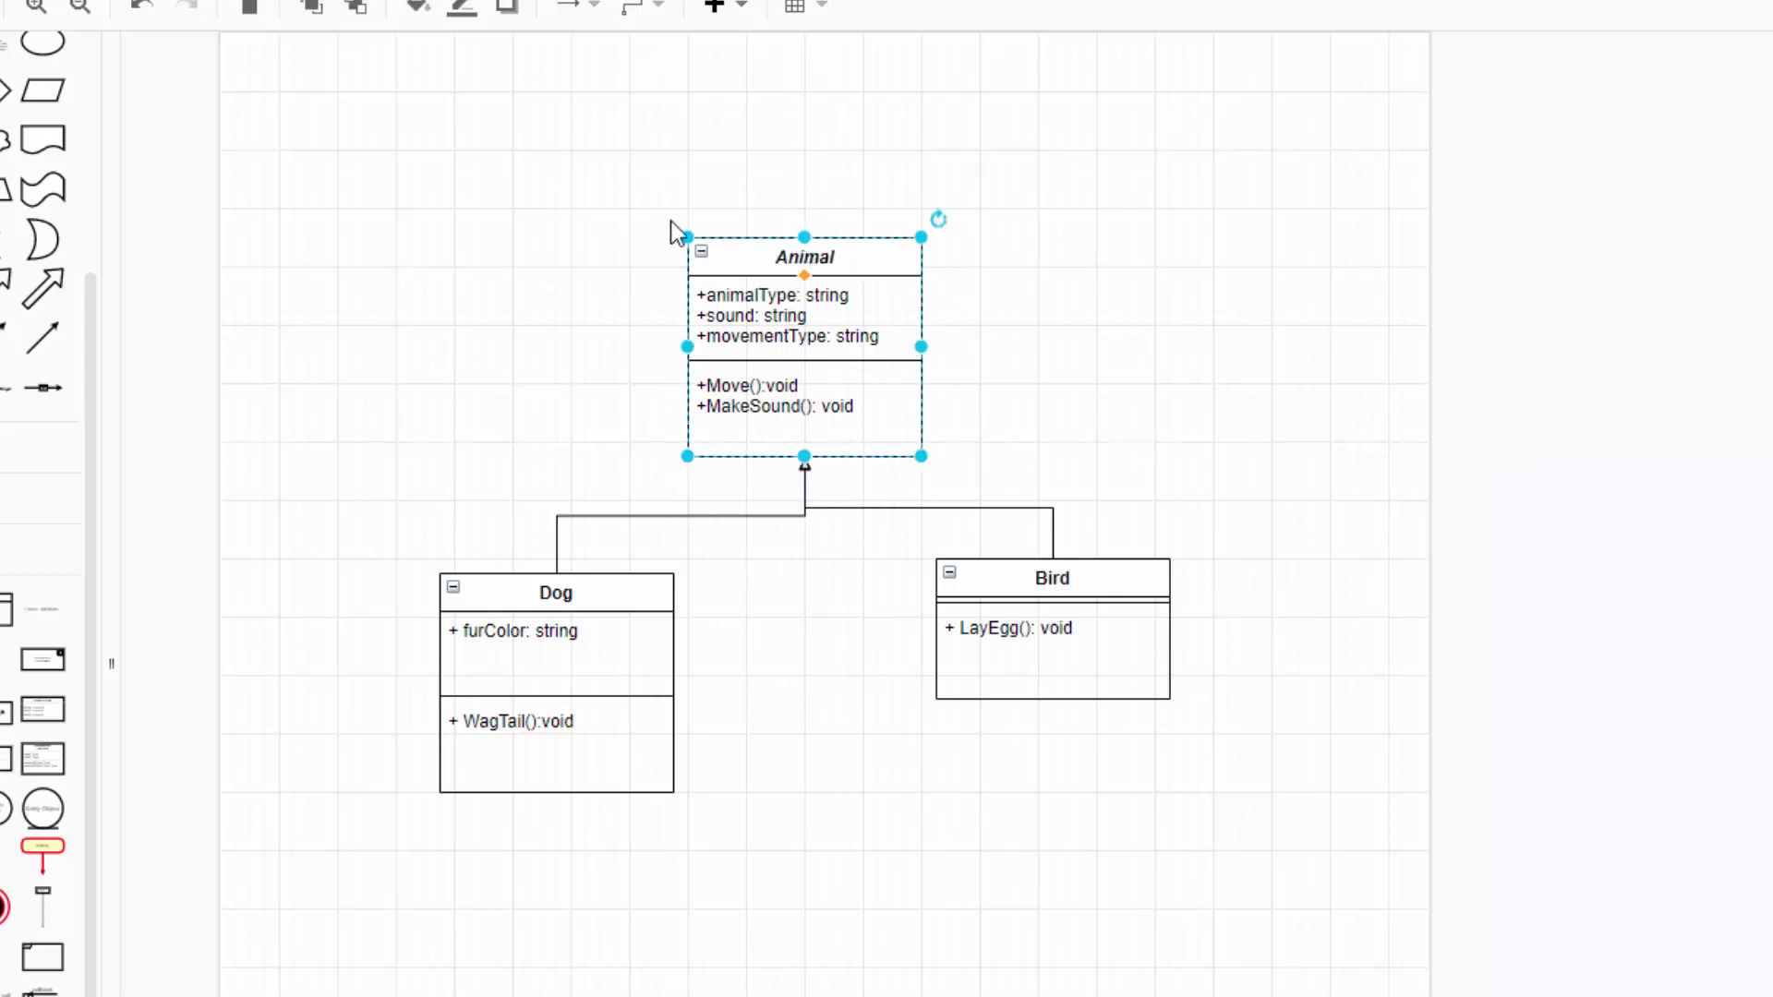
left_click(1040, 234)
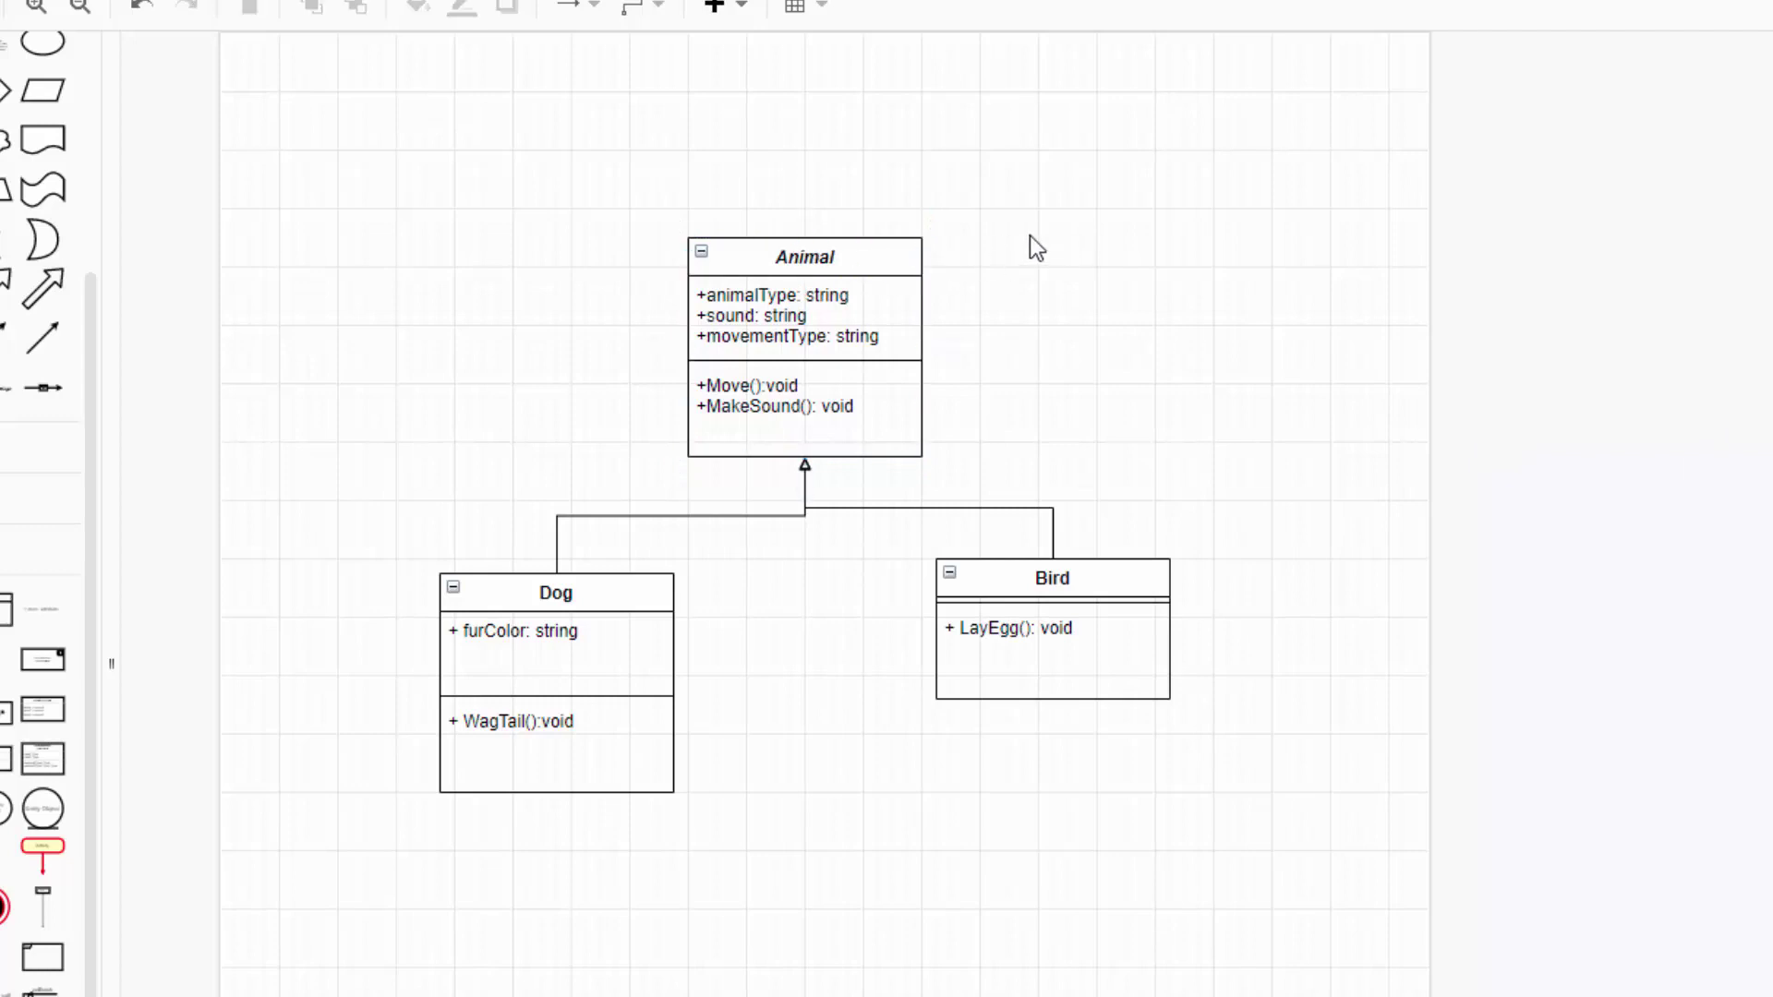